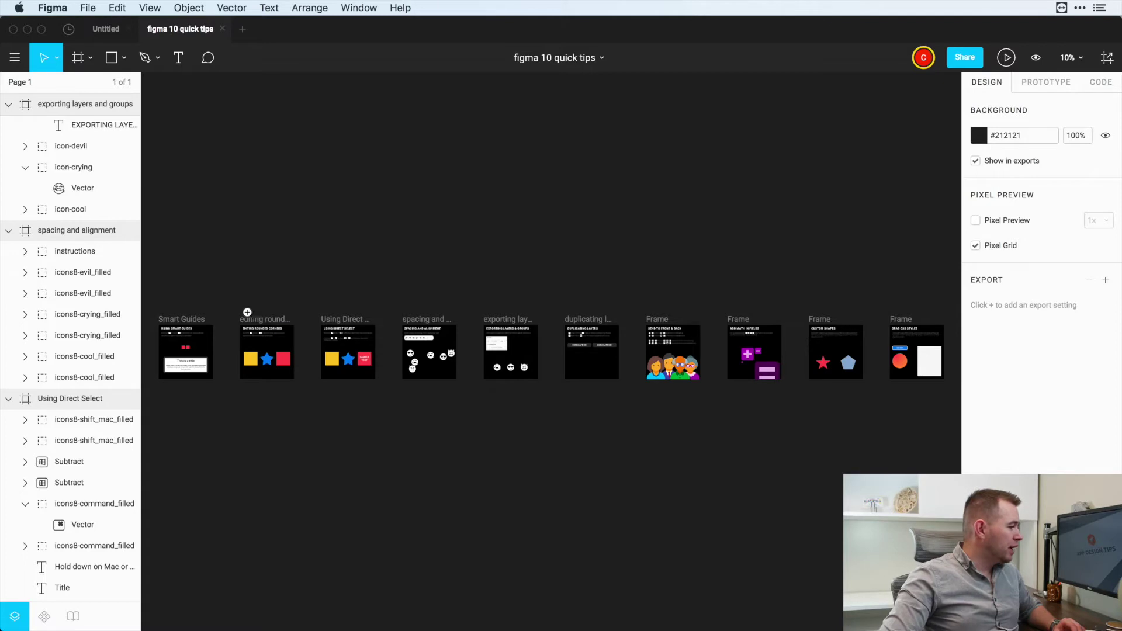
- Marquee-select the Using Smart Guides frame from the zoomed-out overview of all frames
left_click_drag(227, 306, 169, 388)
- Zoom to the Smart Guides frame and check the spacing between the two red squares
key("shift+2")
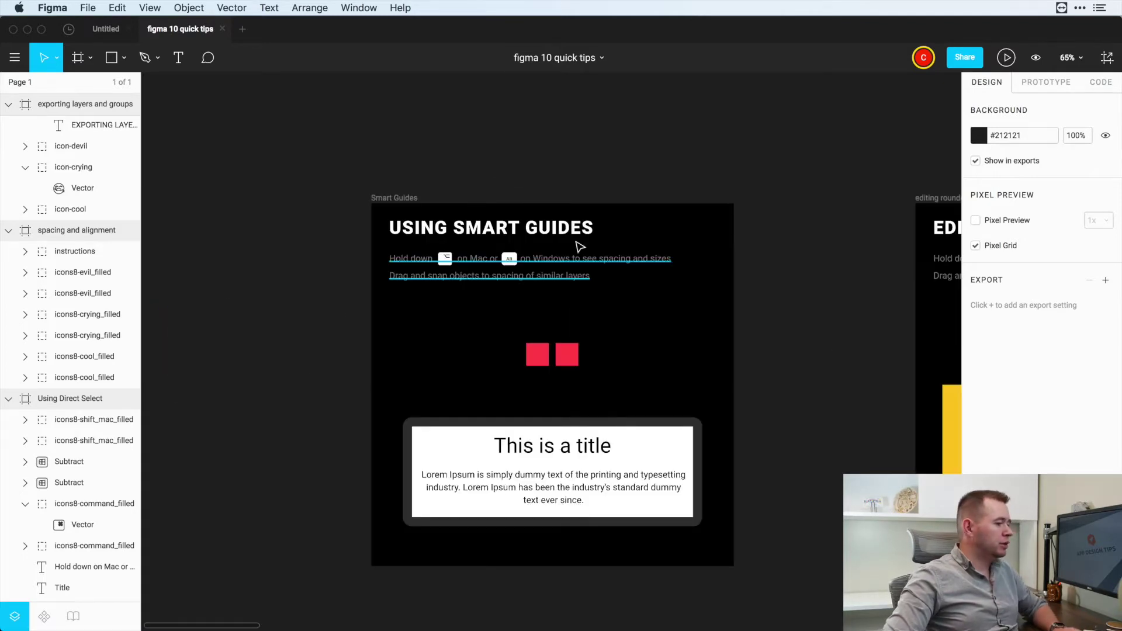
key("shift+2")
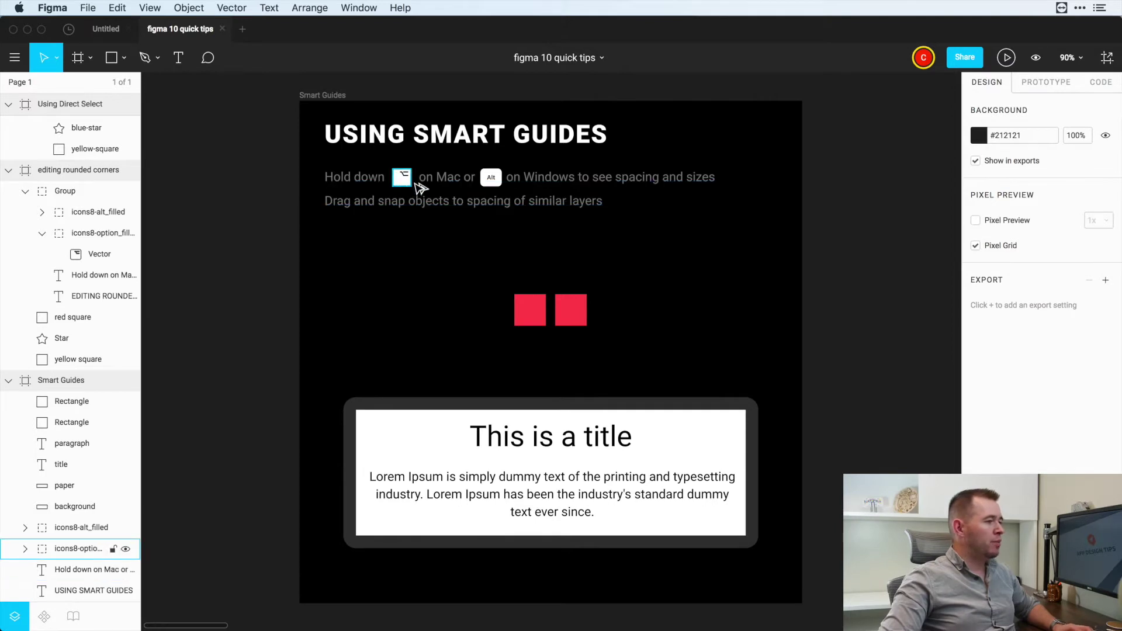
left_click(533, 316)
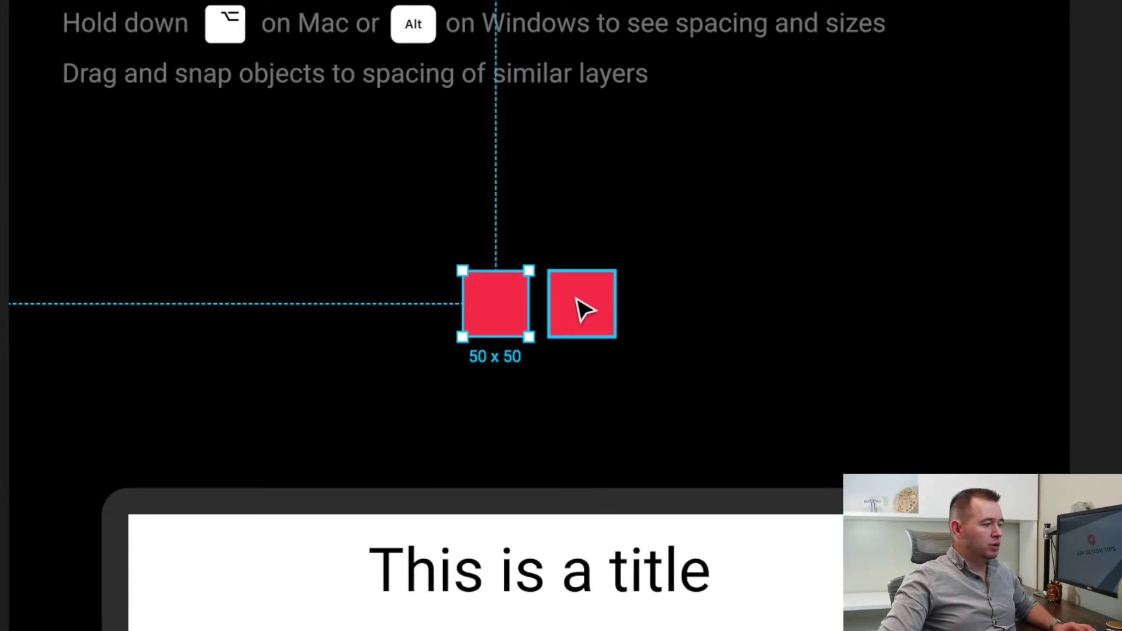
left_click(578, 303)
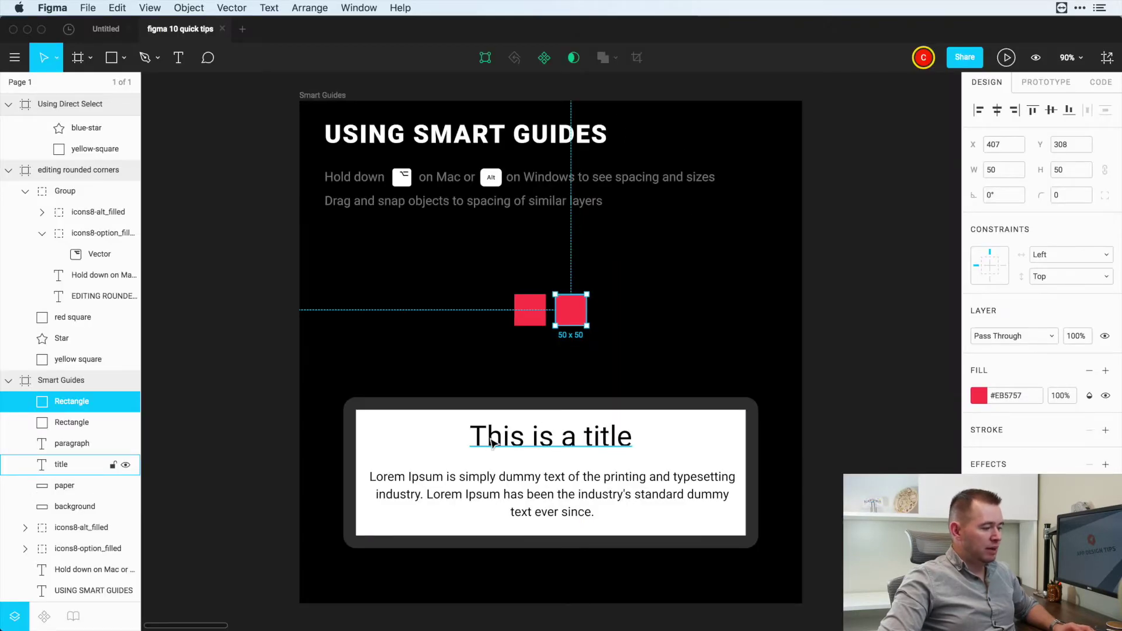
- Check the card title and paragraph spacing, then move to the rounded corners frame
left_click(492, 442)
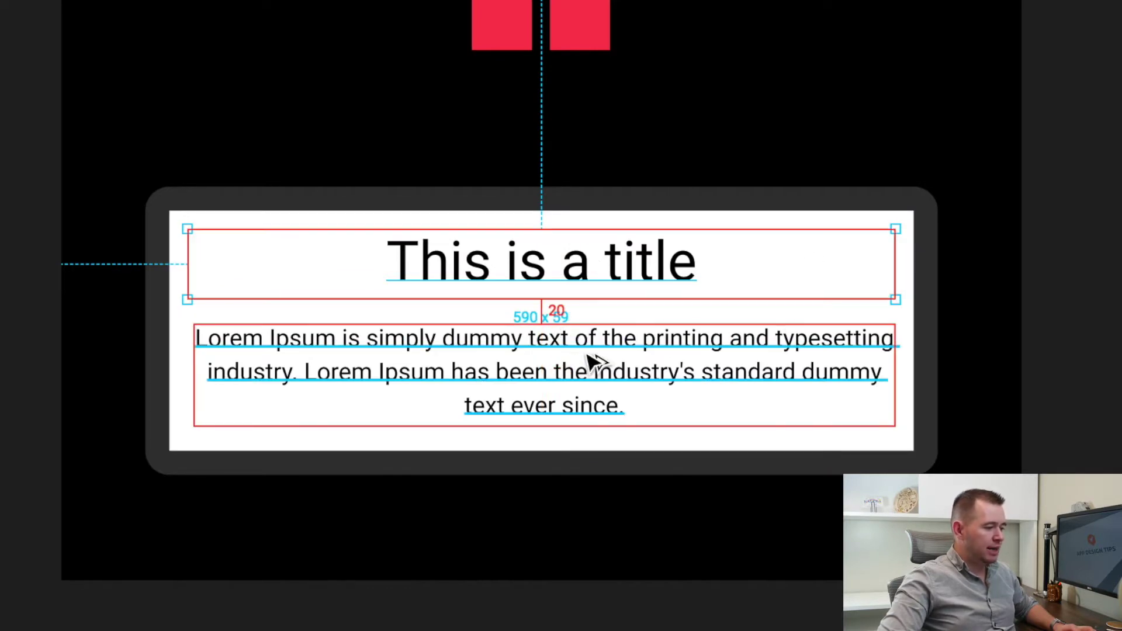
left_click(564, 363)
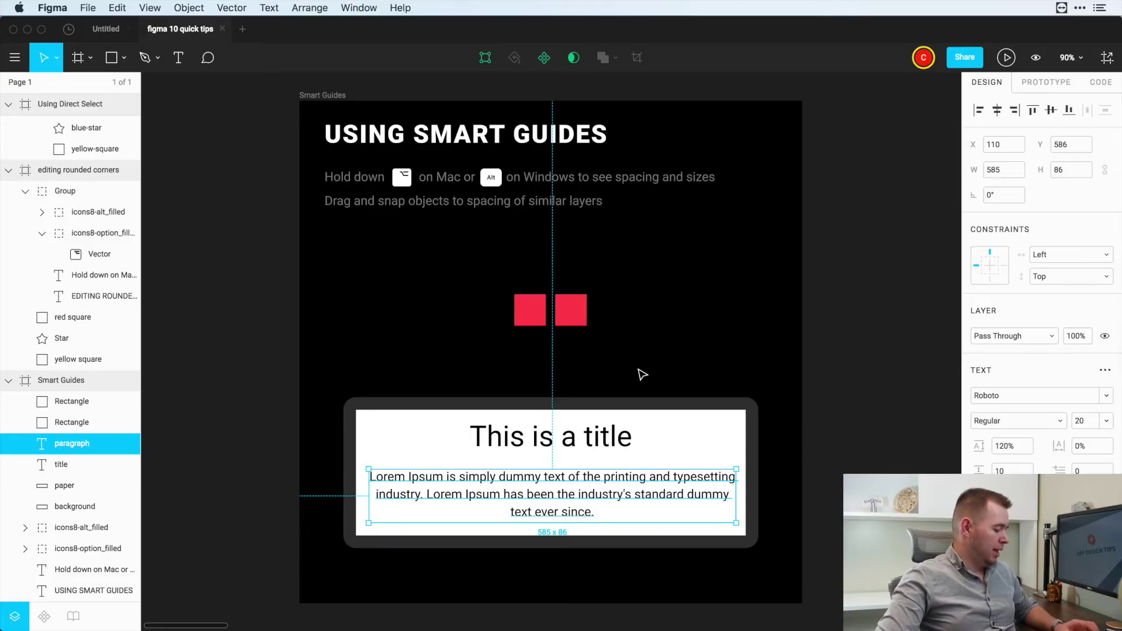
left_click(643, 375)
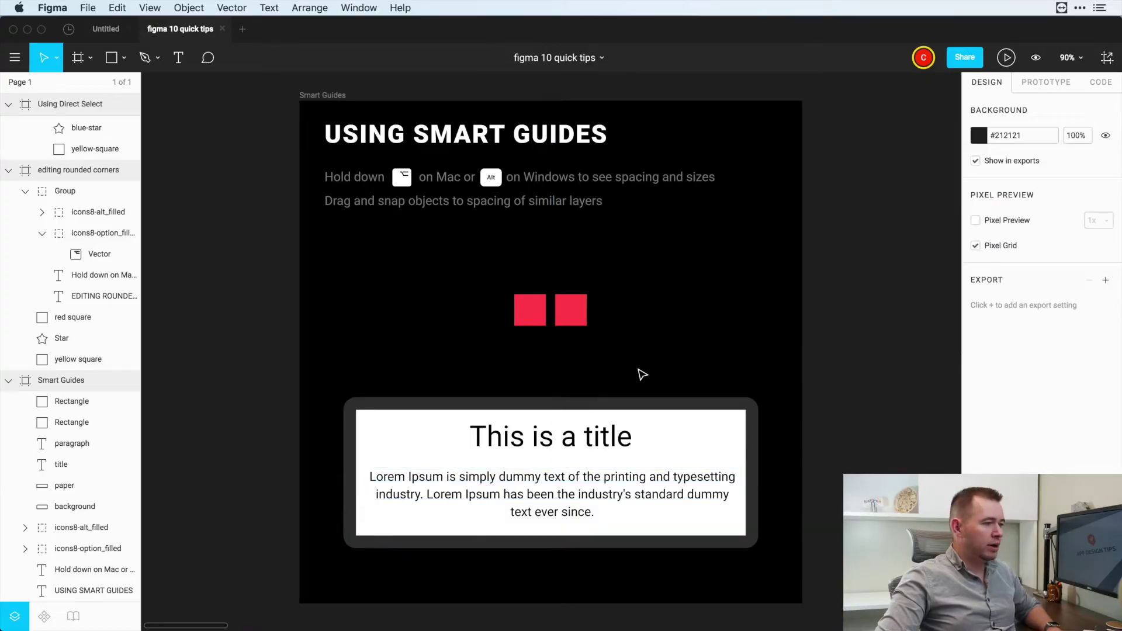
key("n")
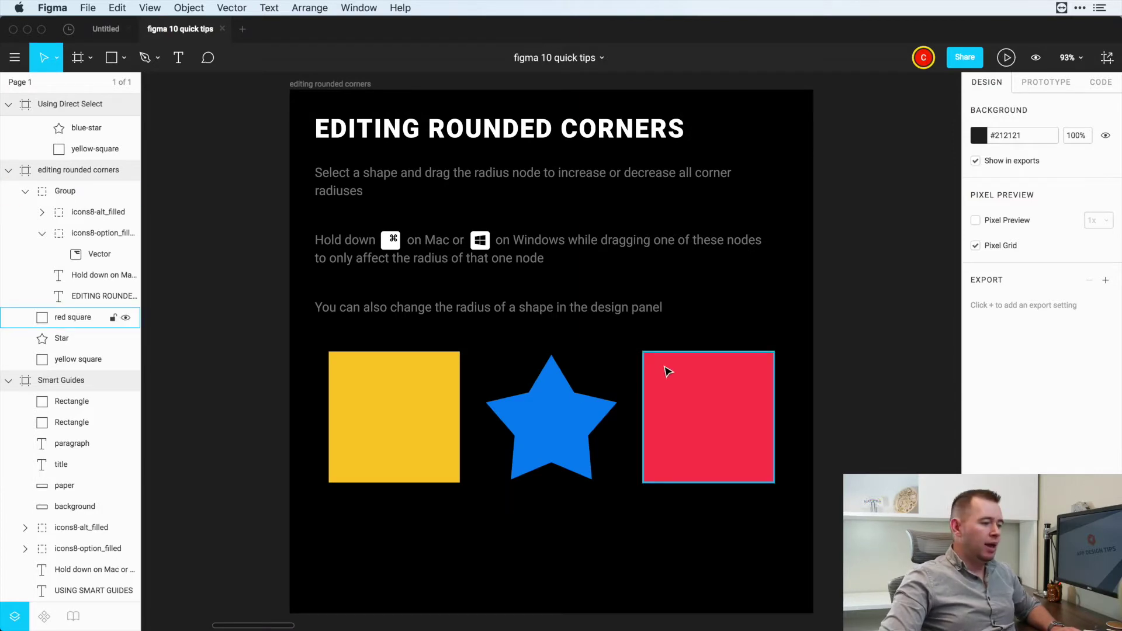
- Give the yellow square a corner radius of 10
left_click(431, 387)
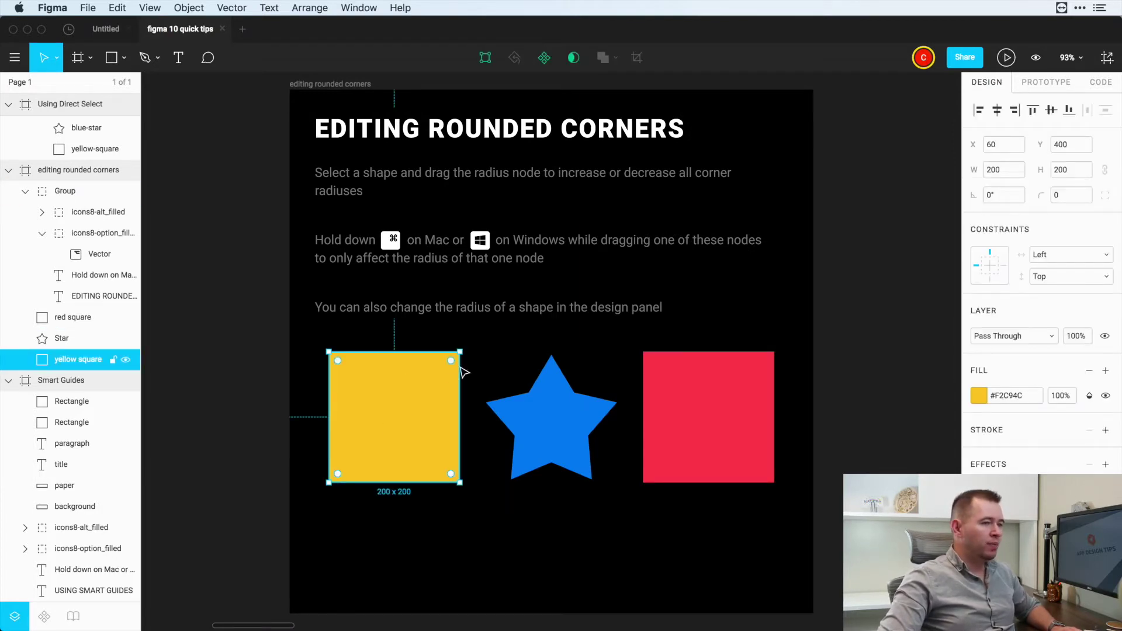
left_click(1064, 195)
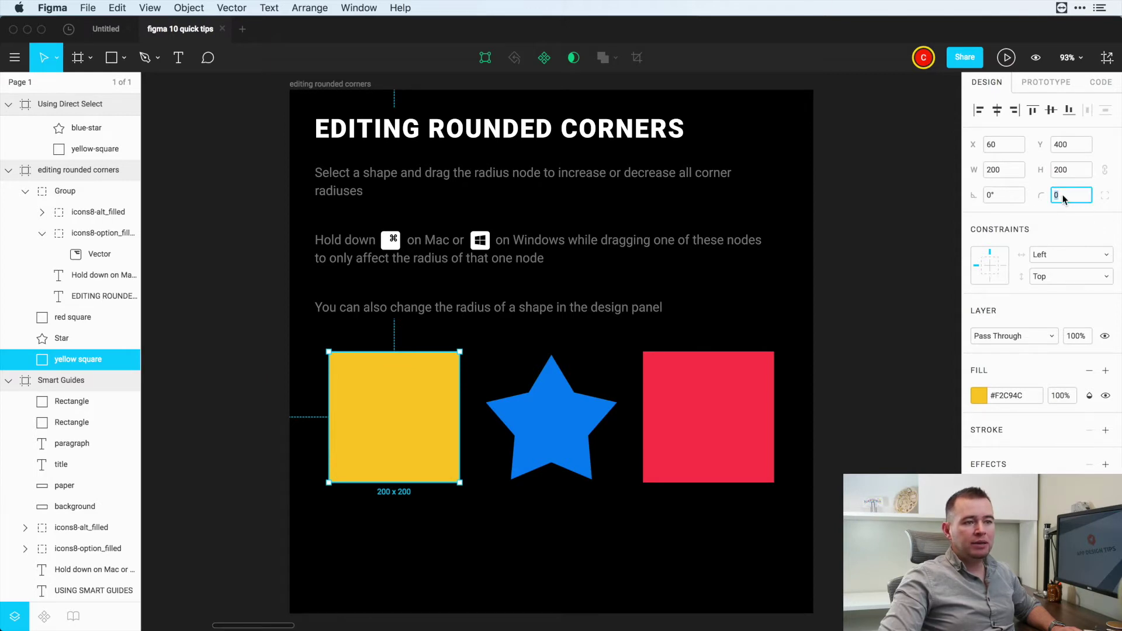
type("10")
key("Return")
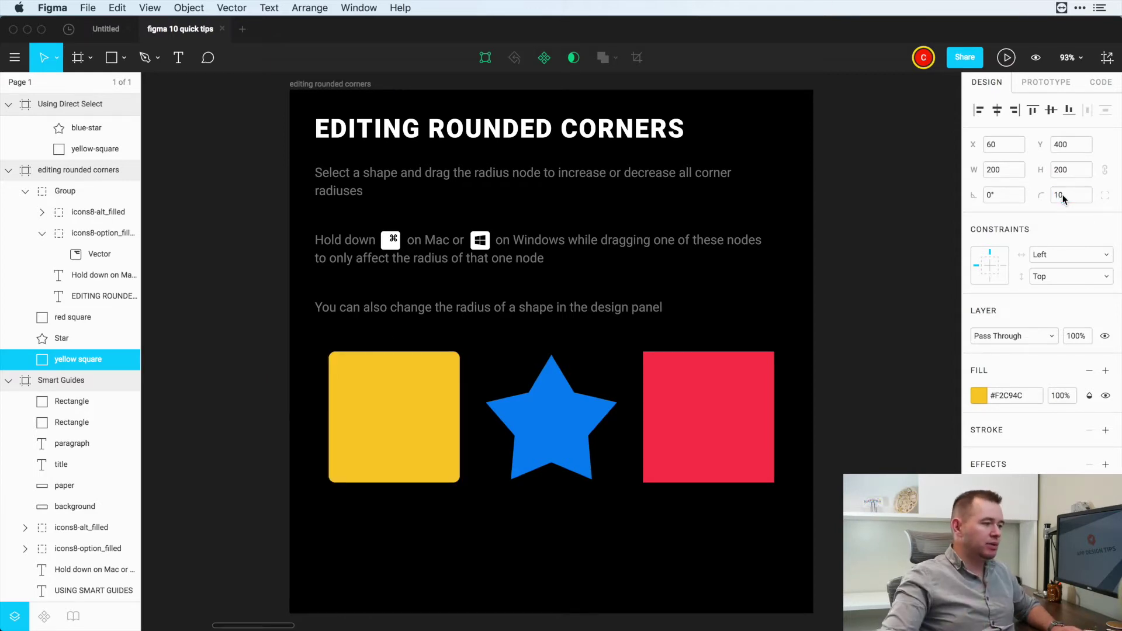
- Drag the radius handles to round the top-right corner to 52 and the top-left to 20
left_click(620, 502)
left_click(422, 390)
left_click_drag(450, 362, 424, 403)
mouse_move(349, 371)
left_mouse_down()
mouse_move(357, 381)
mouse_move(341, 369)
left_mouse_up()
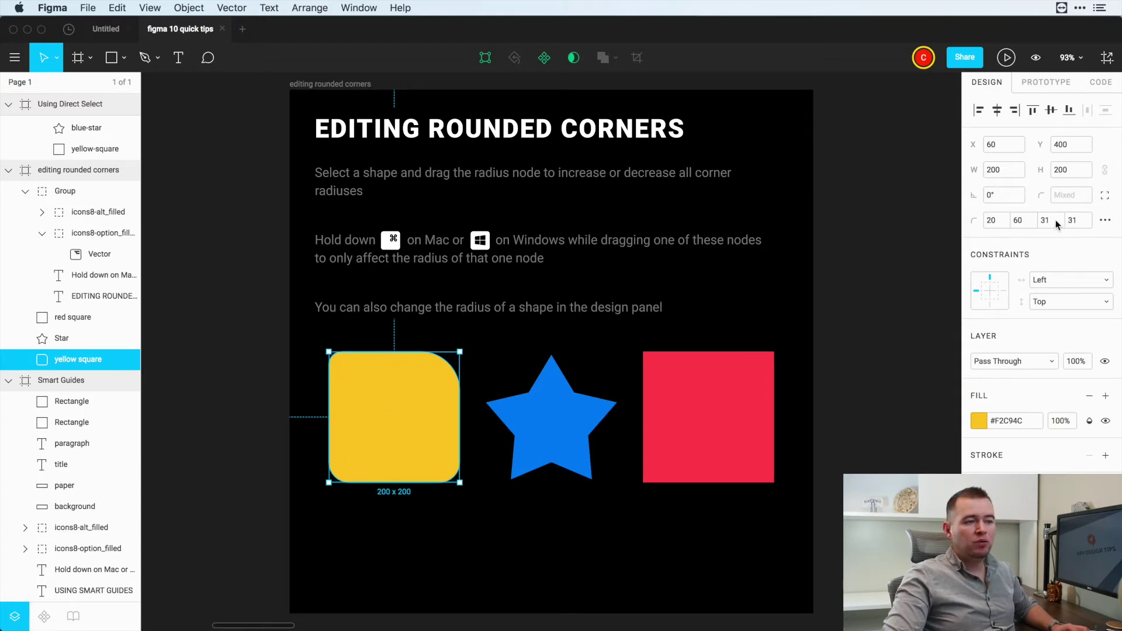
left_click(1026, 223)
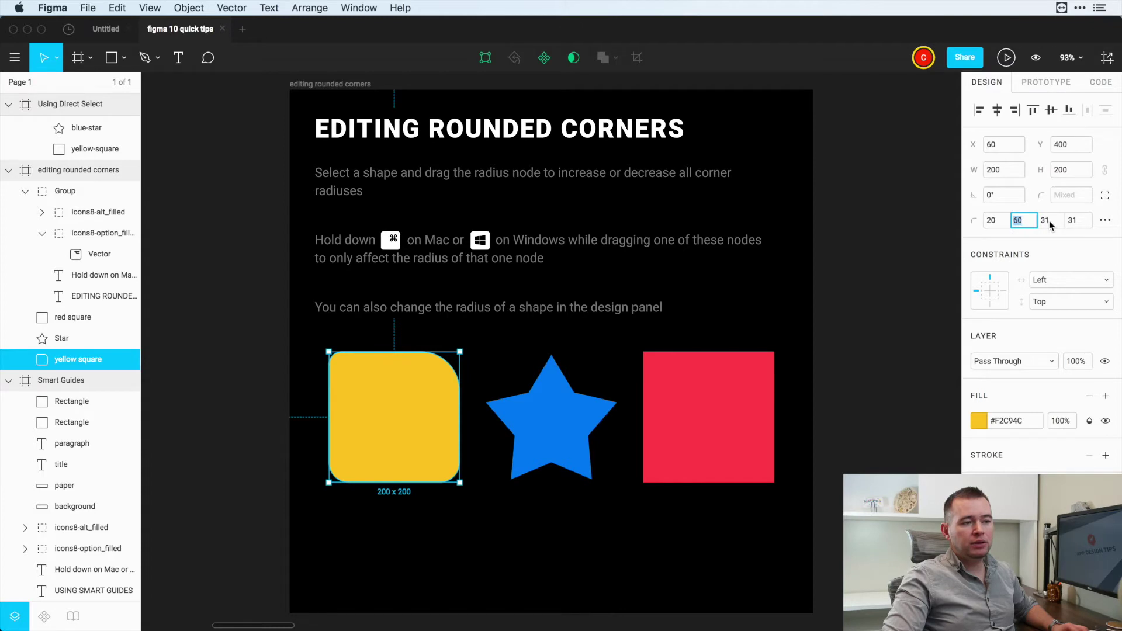
- Undo the handle edits so the square returns to a uniform 10 radius
key("Escape")
left_click(374, 421)
key("Escape")
left_click(421, 408)
key("super+z")
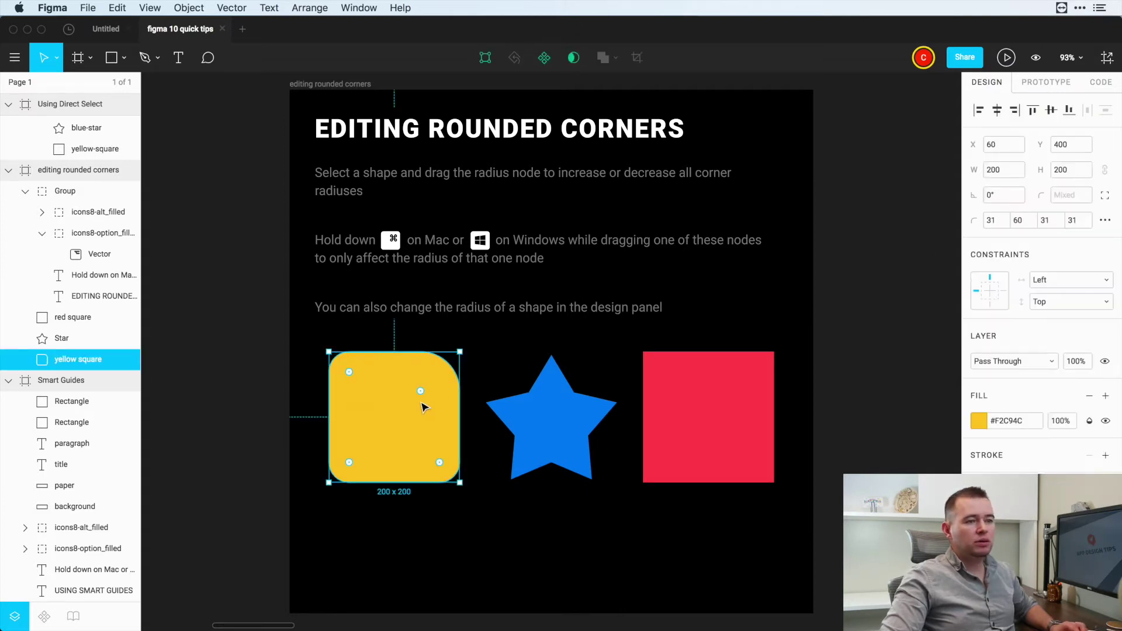
left_click(1059, 197)
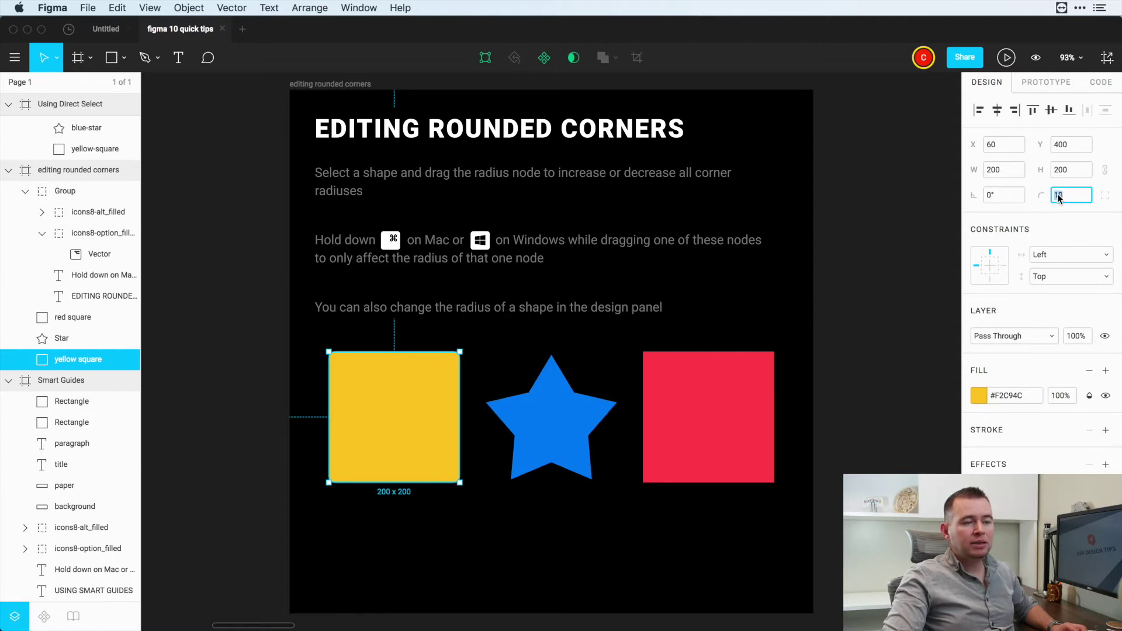
- Switch to independent corners and set radii 40, 10, 5 and 60 on the yellow square
left_click(1104, 200)
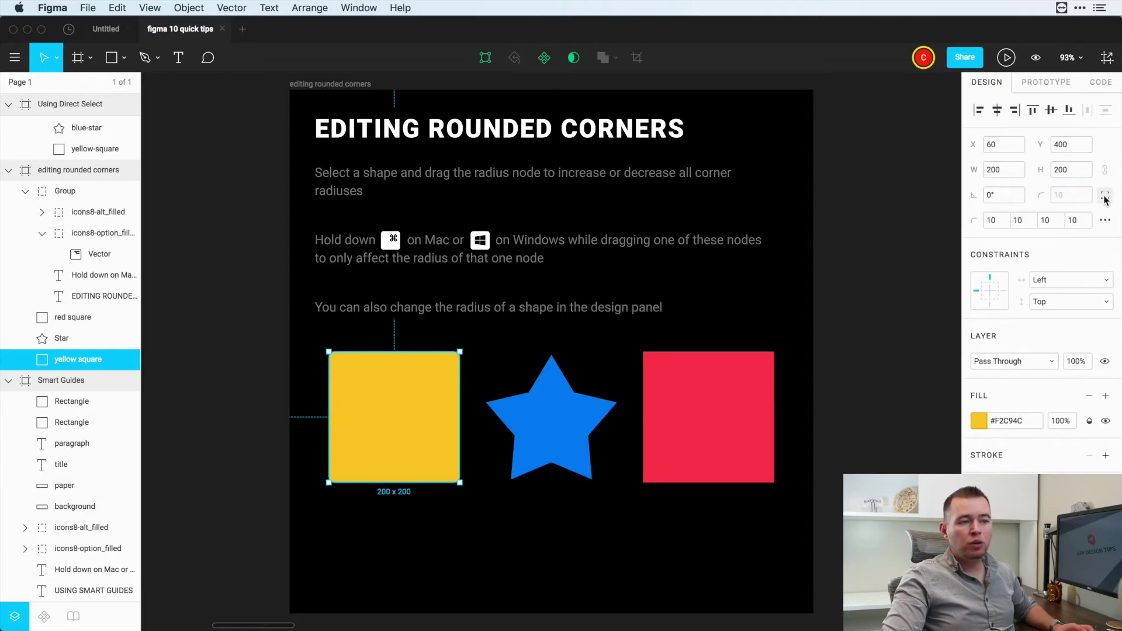
left_click(995, 224)
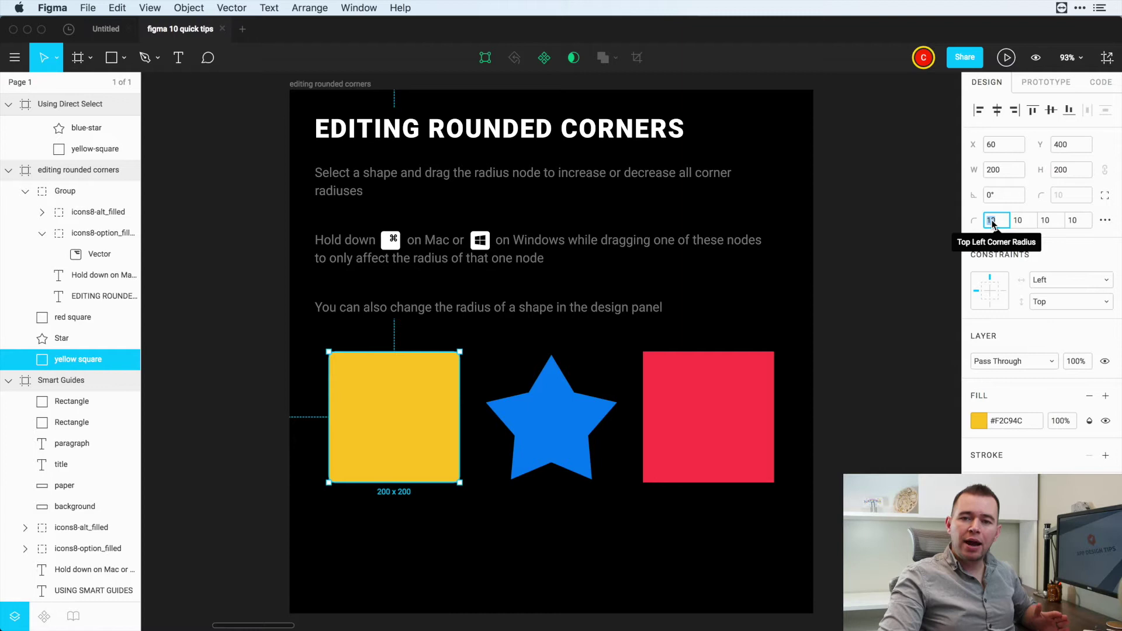
left_click(1025, 220)
left_click(1052, 221)
type("5")
left_click(1074, 221)
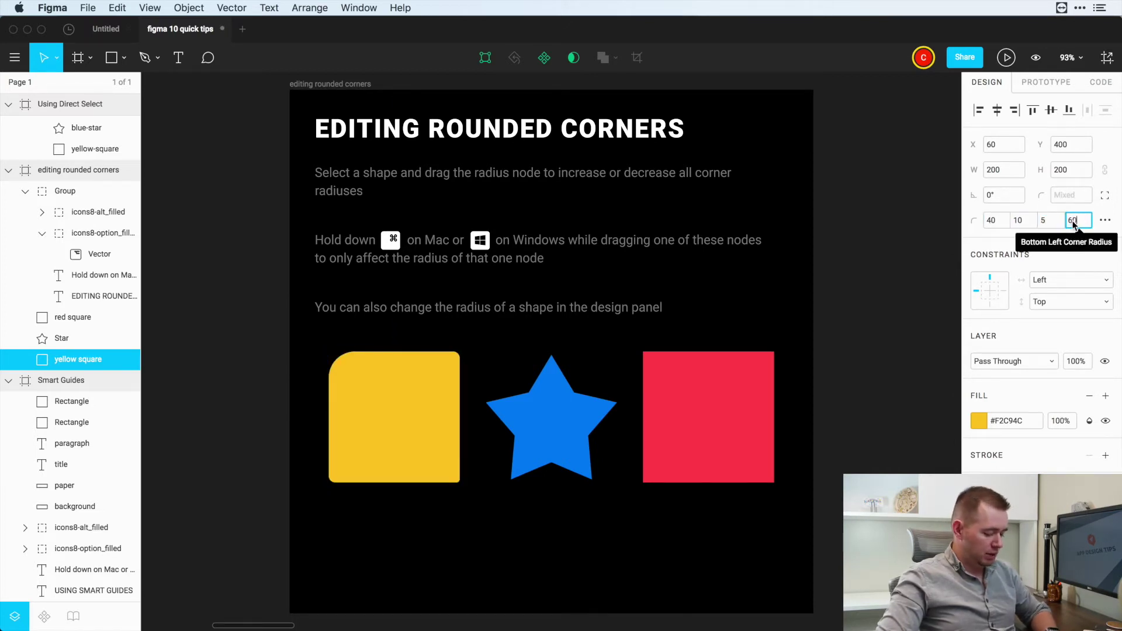
key("Return")
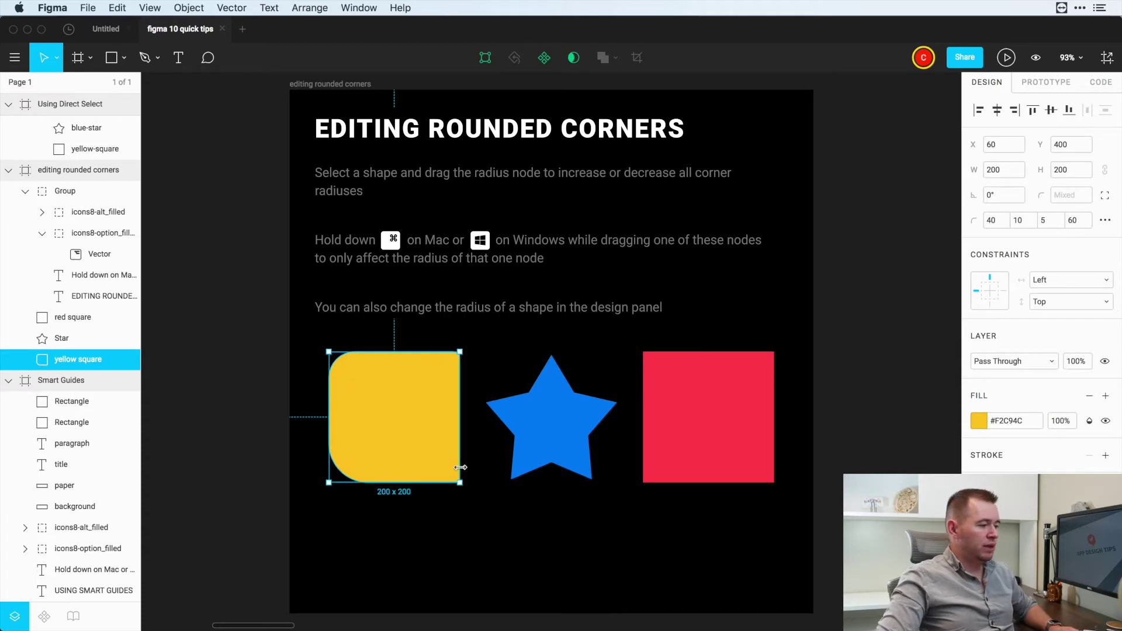
mouse_move(454, 476)
left_click(662, 552)
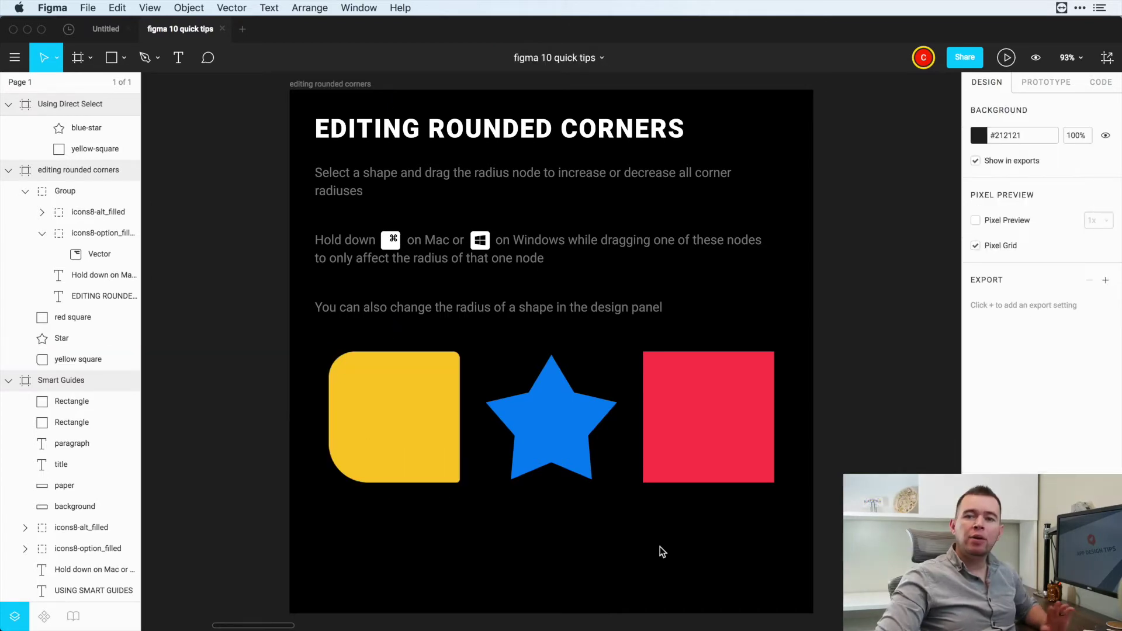
- Give the blue star's top and bottom-right points a corner radius of 5
double_click(552, 412)
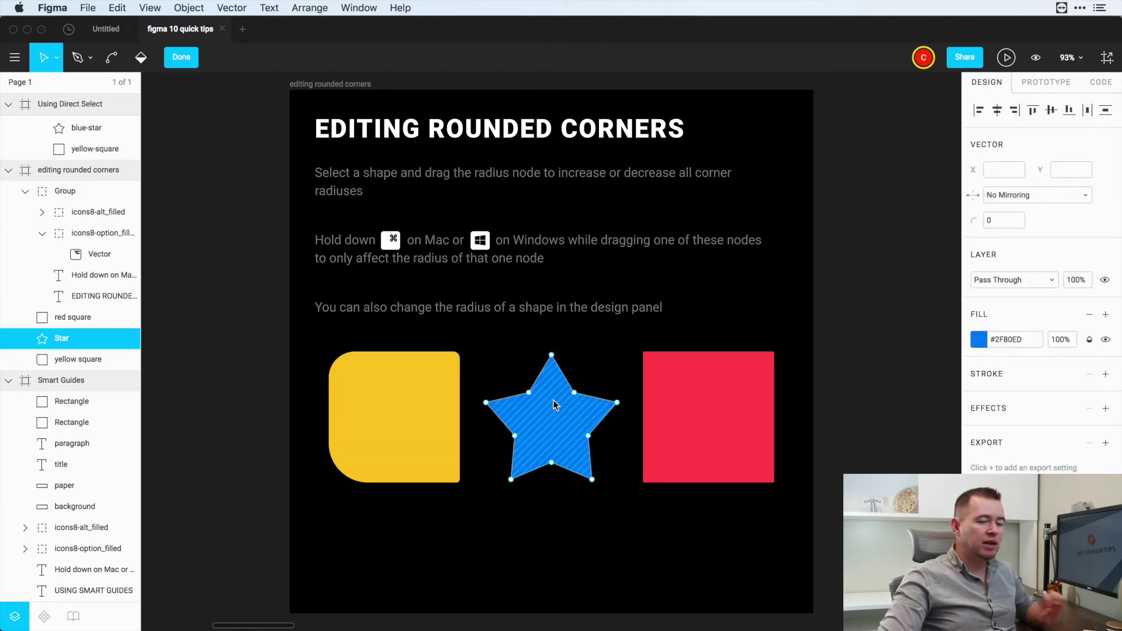
left_click(551, 355)
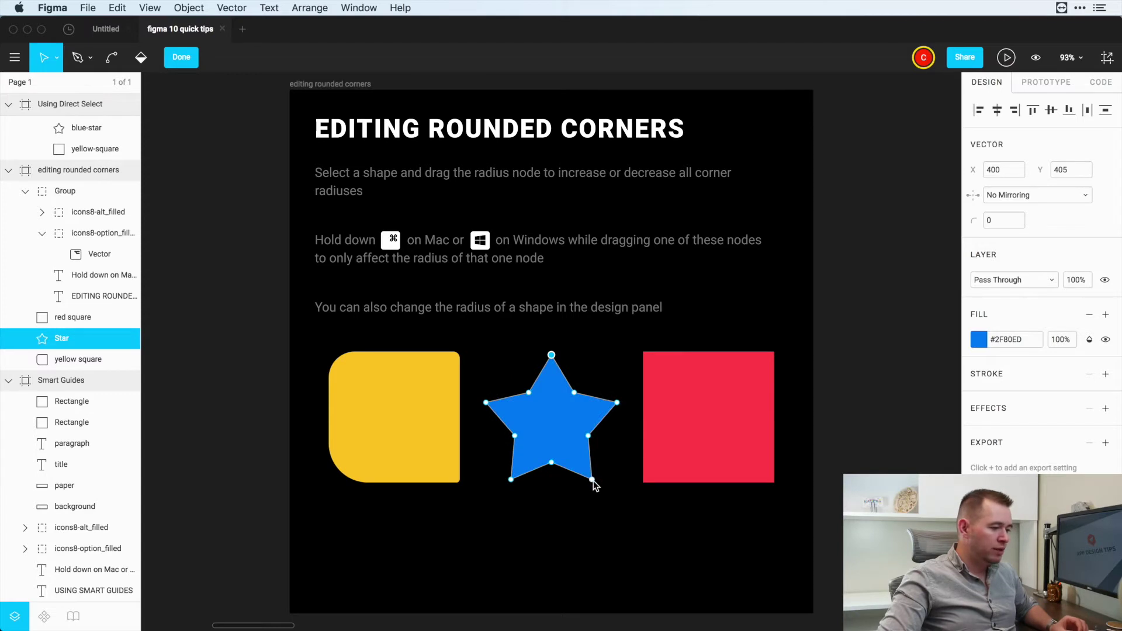
left_click(593, 480, "shift")
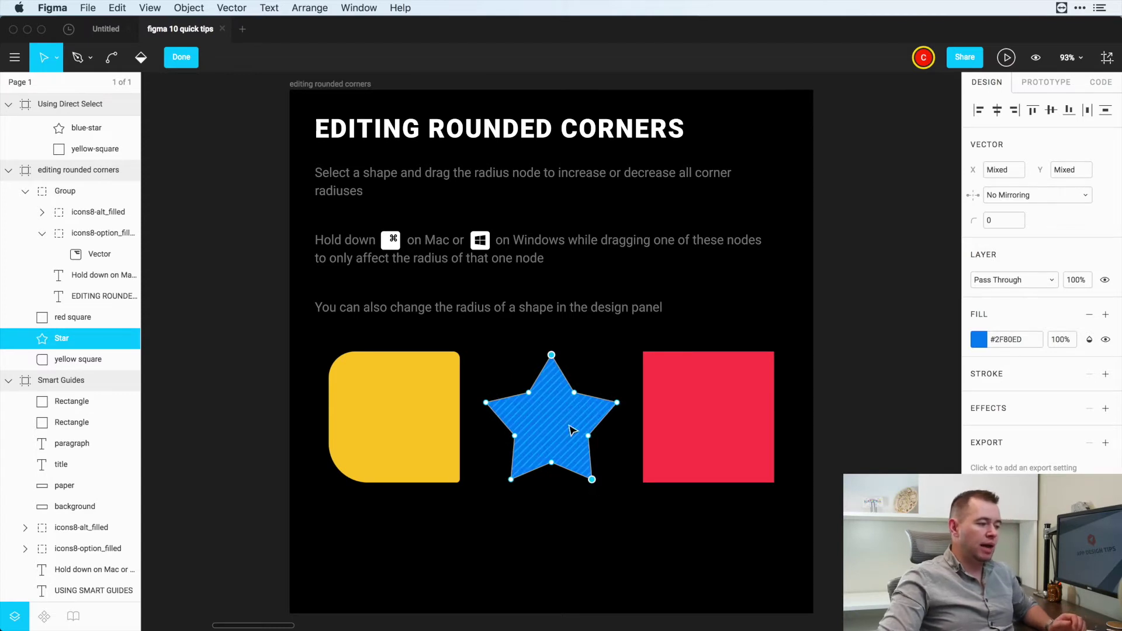
left_click(1001, 221)
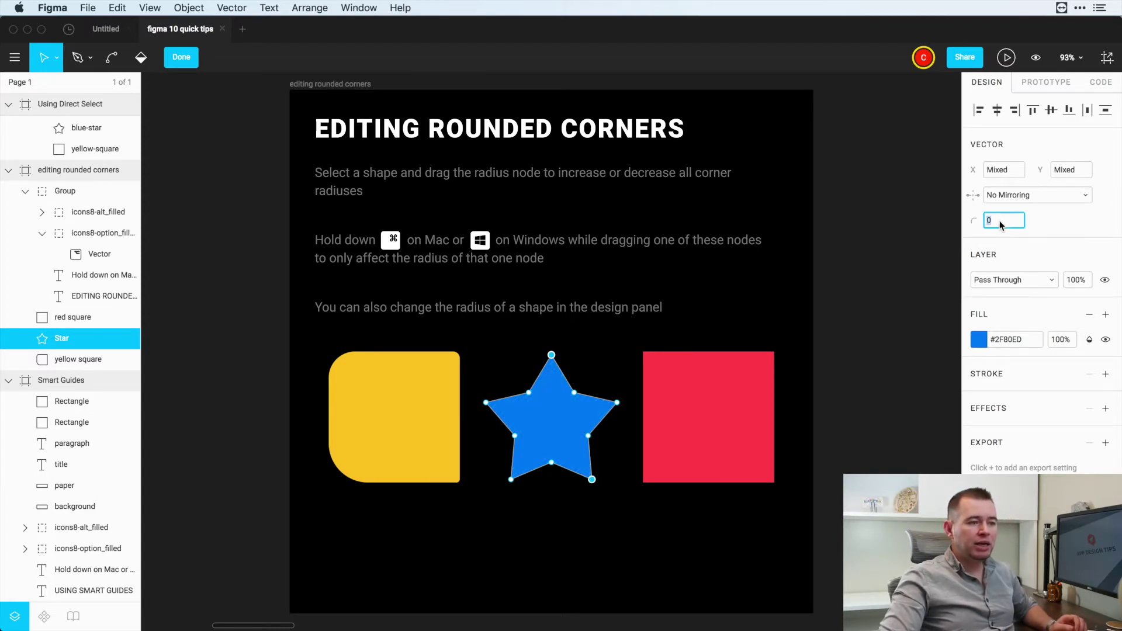
type("5")
key("Return")
left_click(543, 335)
key("Escape")
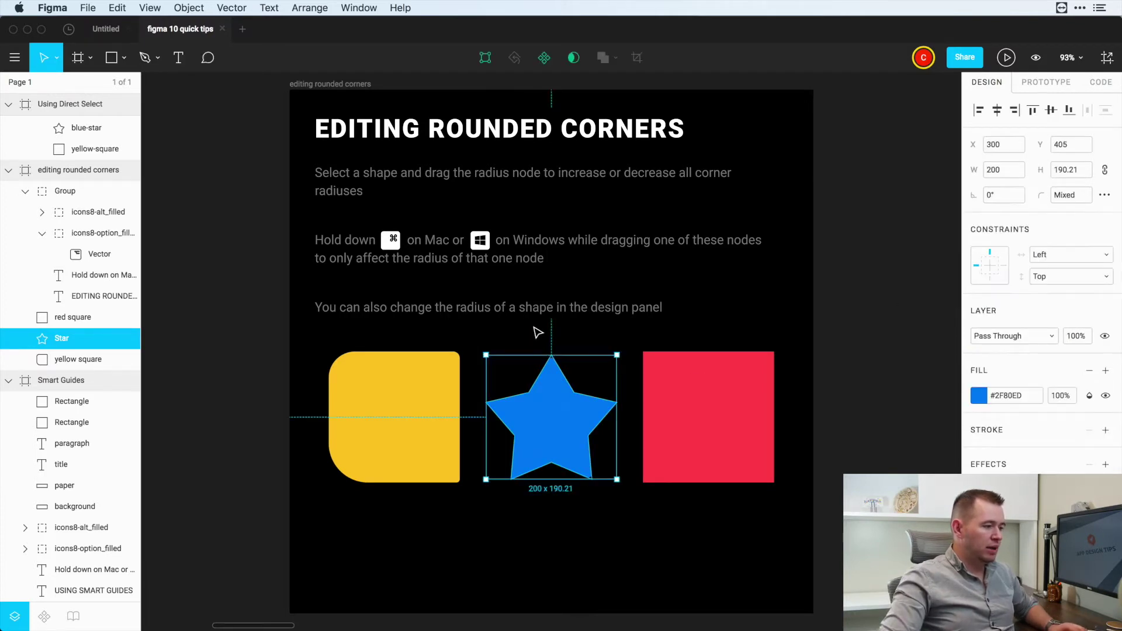
key("Escape")
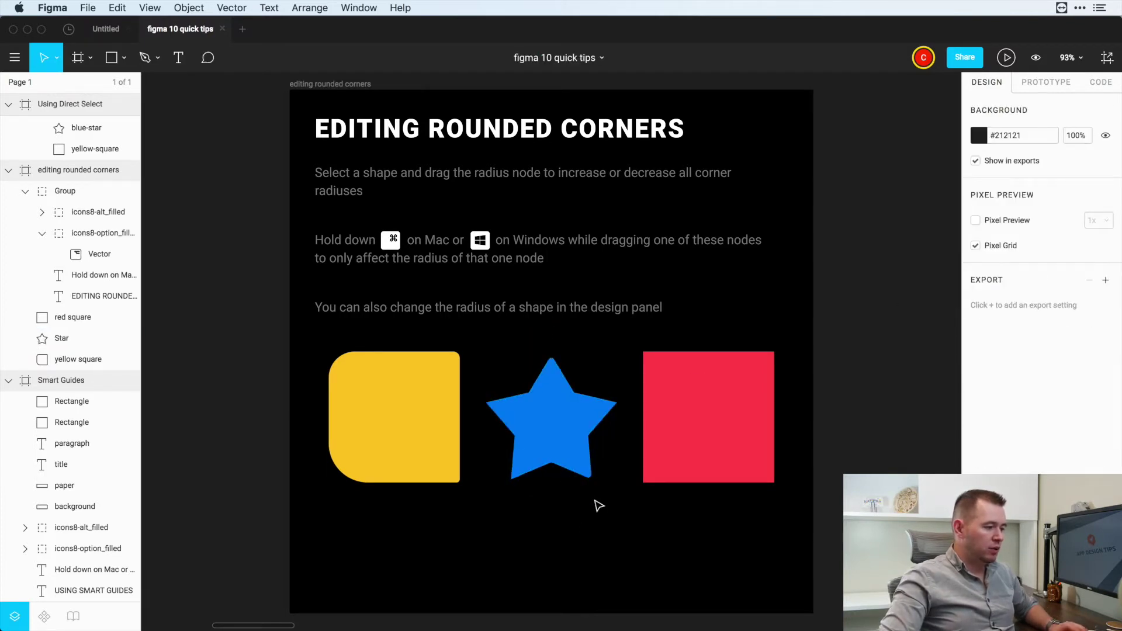
- Edit the star's points again and round them with a corner radius of 30
double_click(613, 407)
left_click_drag(612, 404, 610, 405)
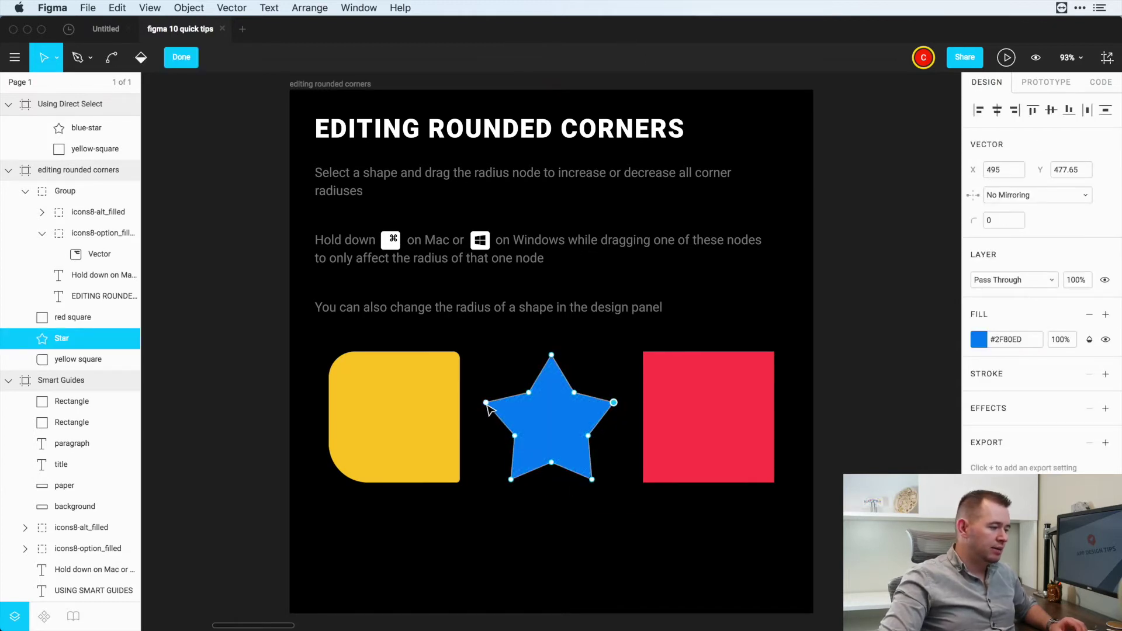
left_click(995, 222)
type("30")
key("Return")
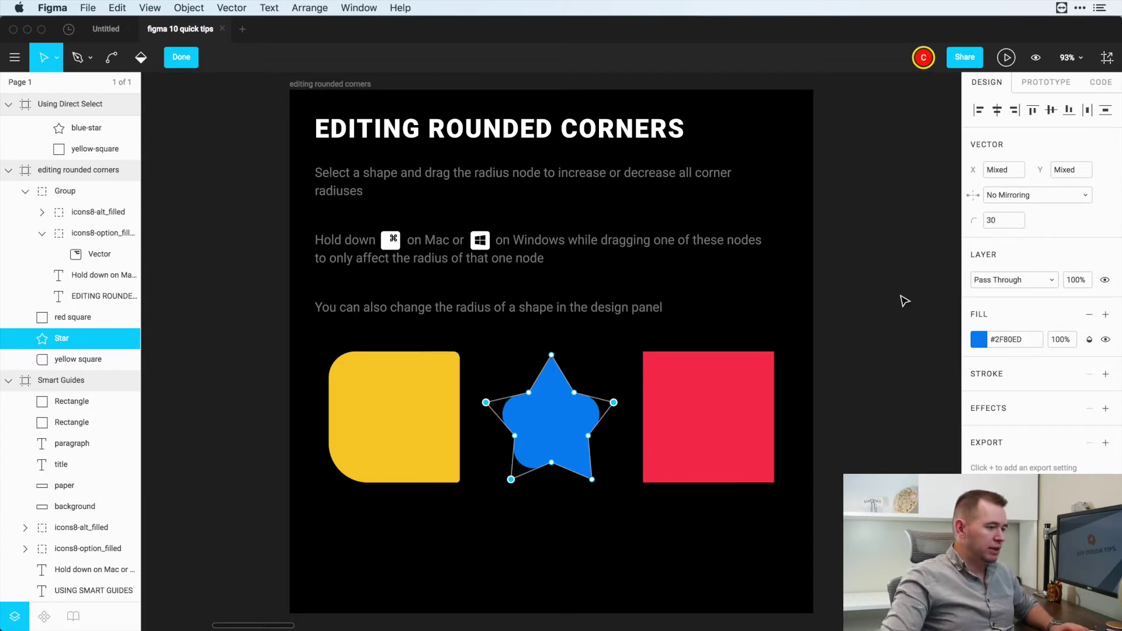
left_click_drag(555, 467, 552, 463)
left_click(575, 393)
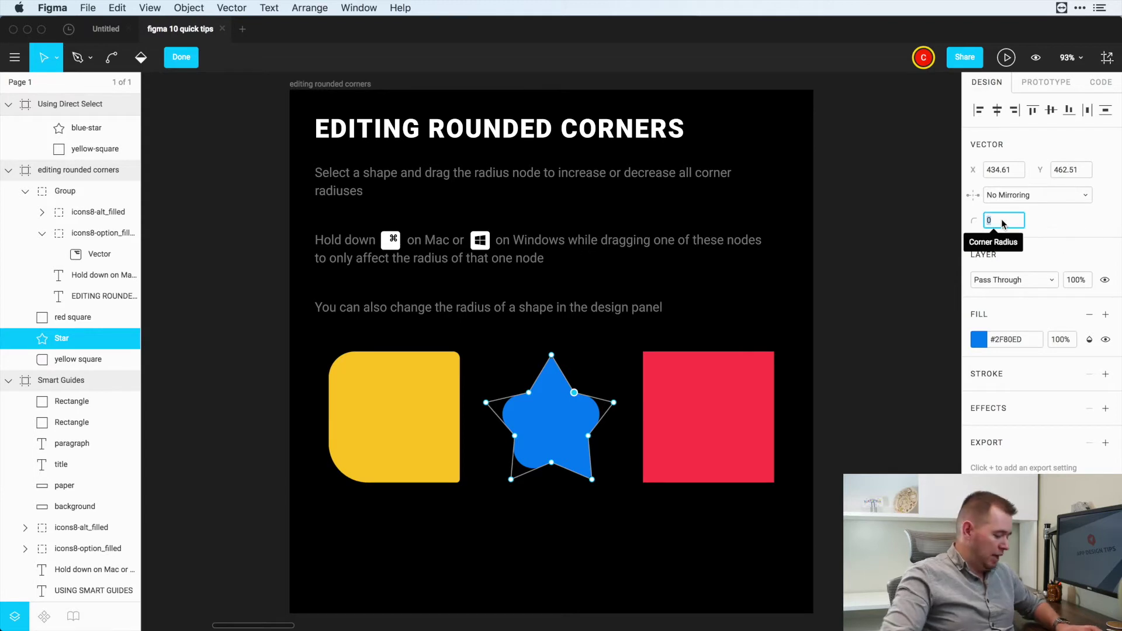
left_click(586, 338)
left_click(584, 342)
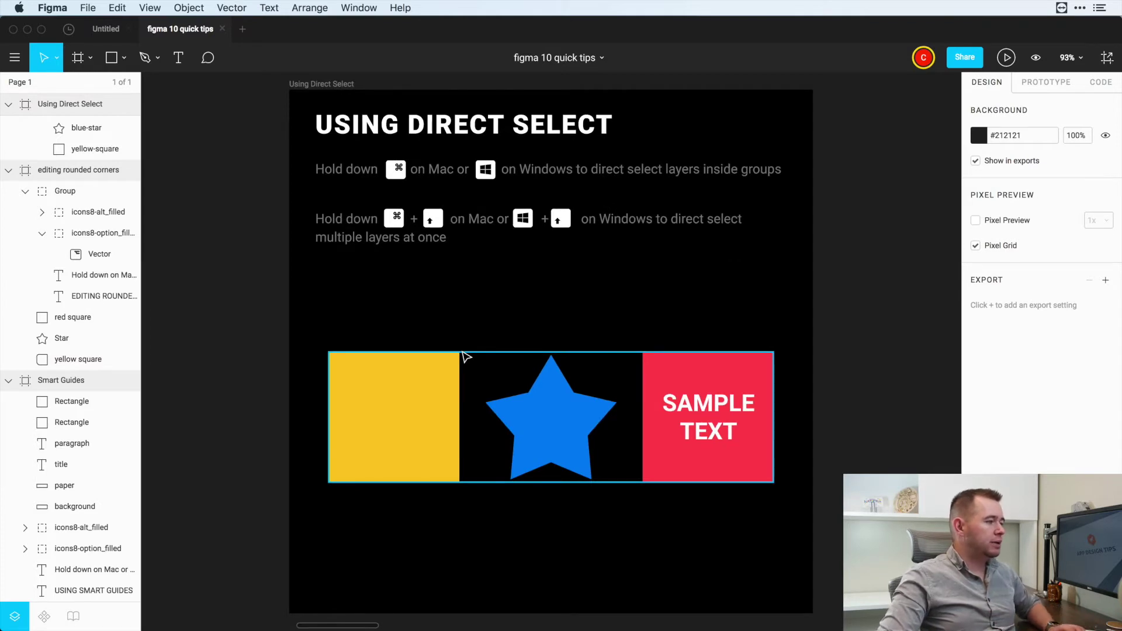
- Move the shapes group, then undo so it returns to its original position
left_click(411, 397)
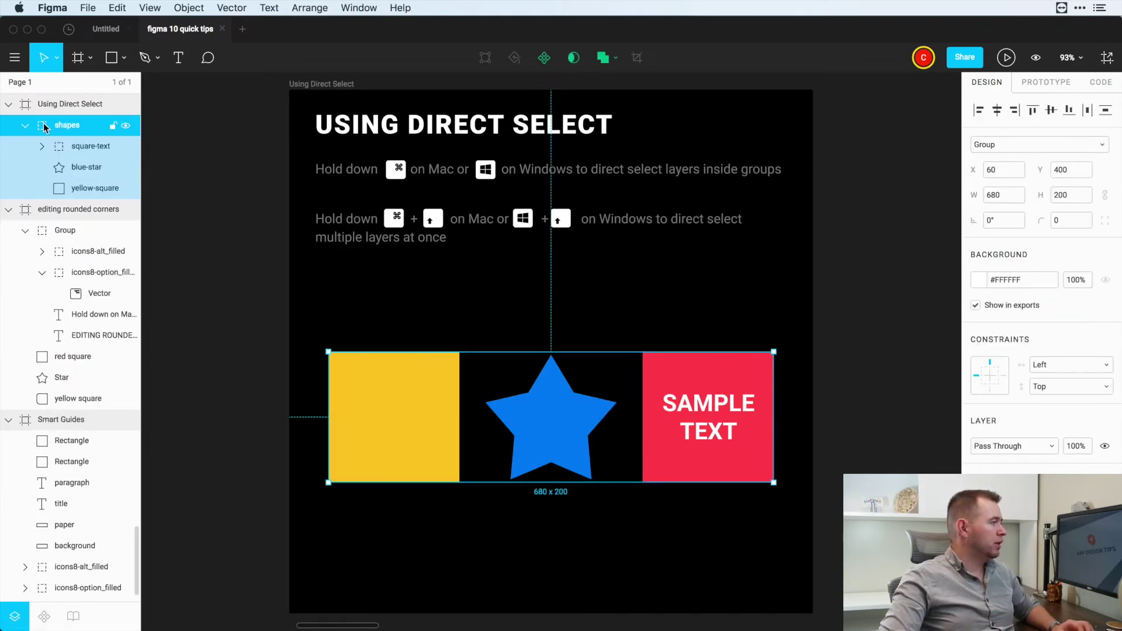
left_click(508, 323)
left_click_drag(405, 394, 430, 400)
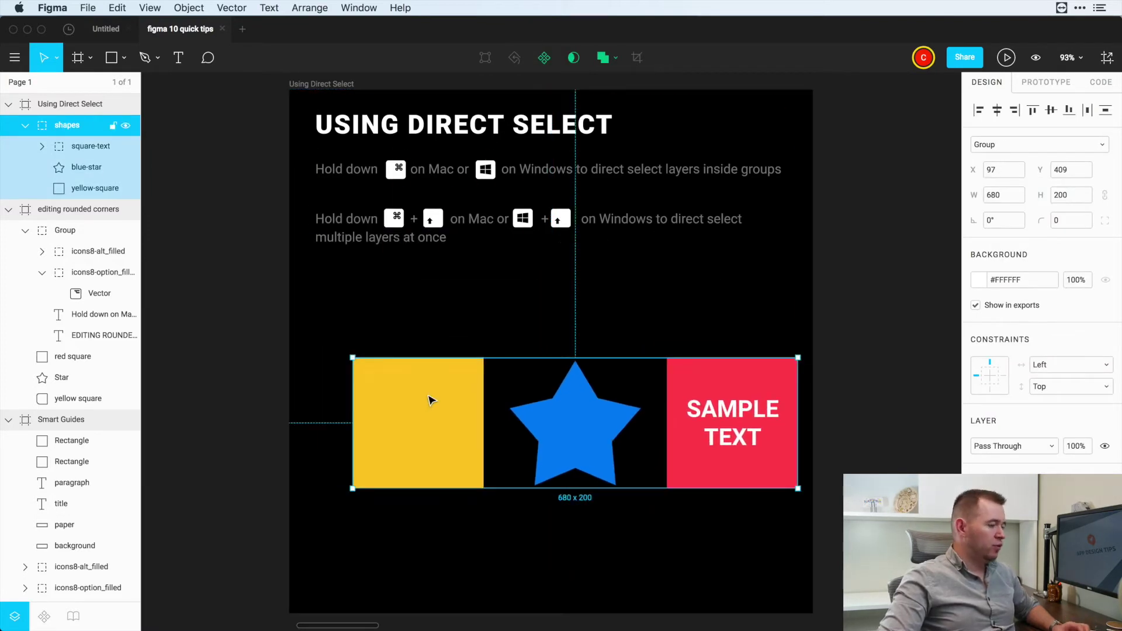
key("super+z")
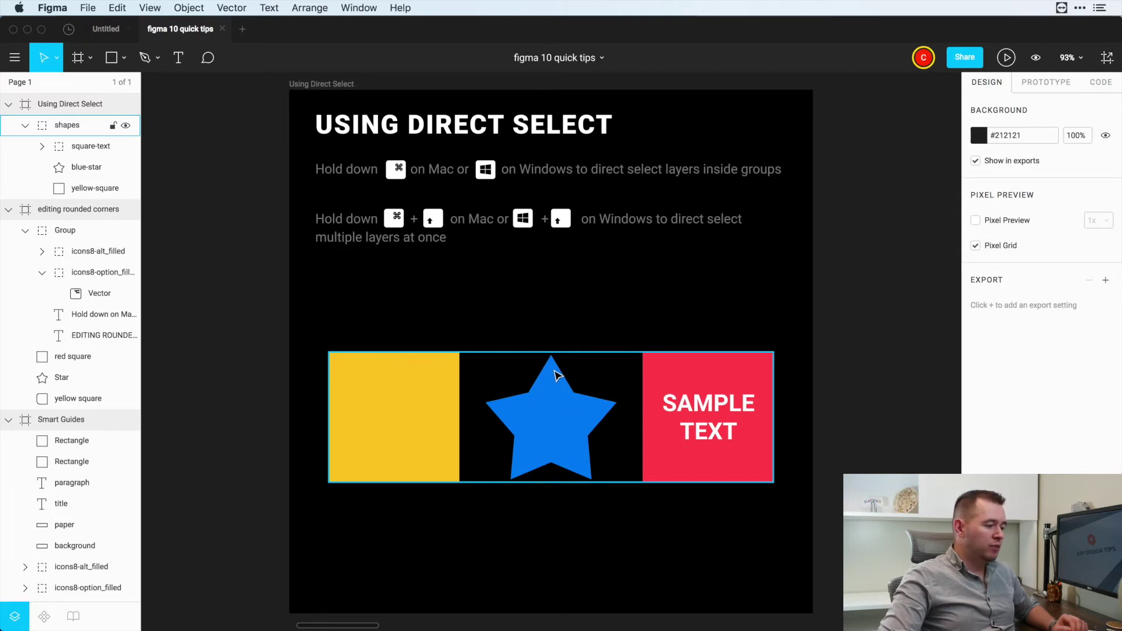
- Directly select the blue star, the square-text group and the SAMPLE TEXT layer inside shapes
left_click(549, 405, "super")
left_click(501, 317)
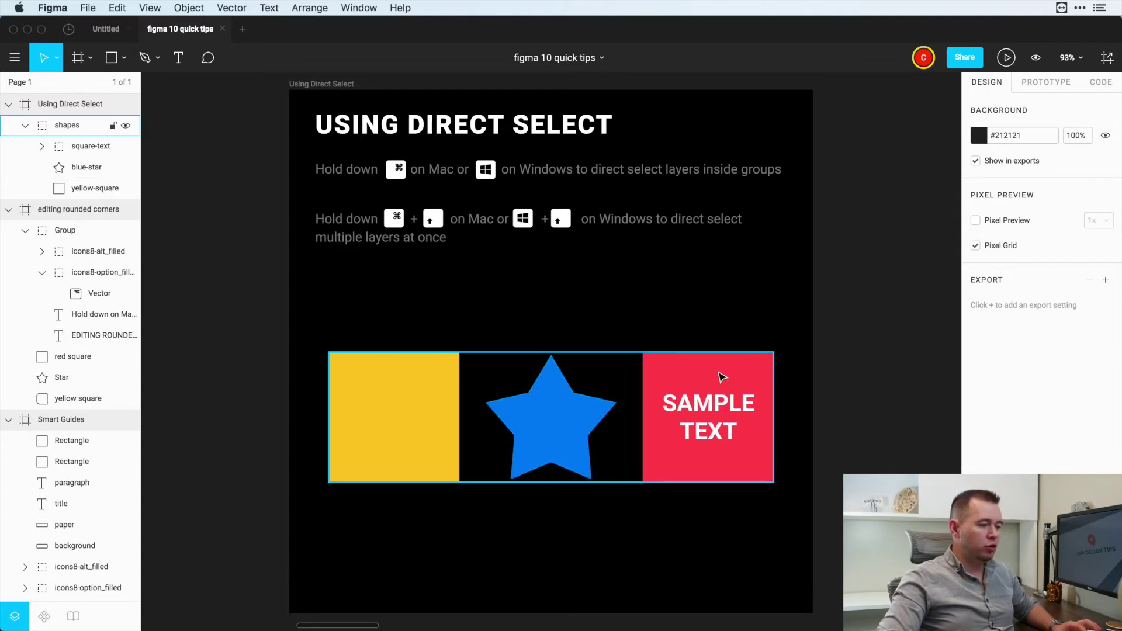
double_click(722, 377)
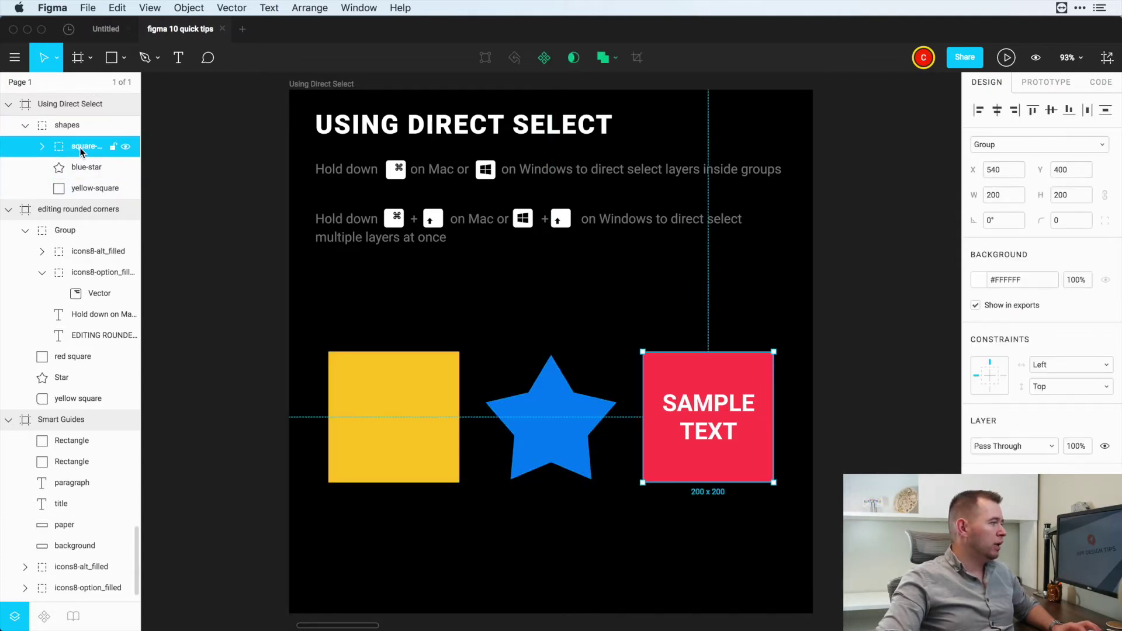
left_click(722, 403)
left_click(709, 555)
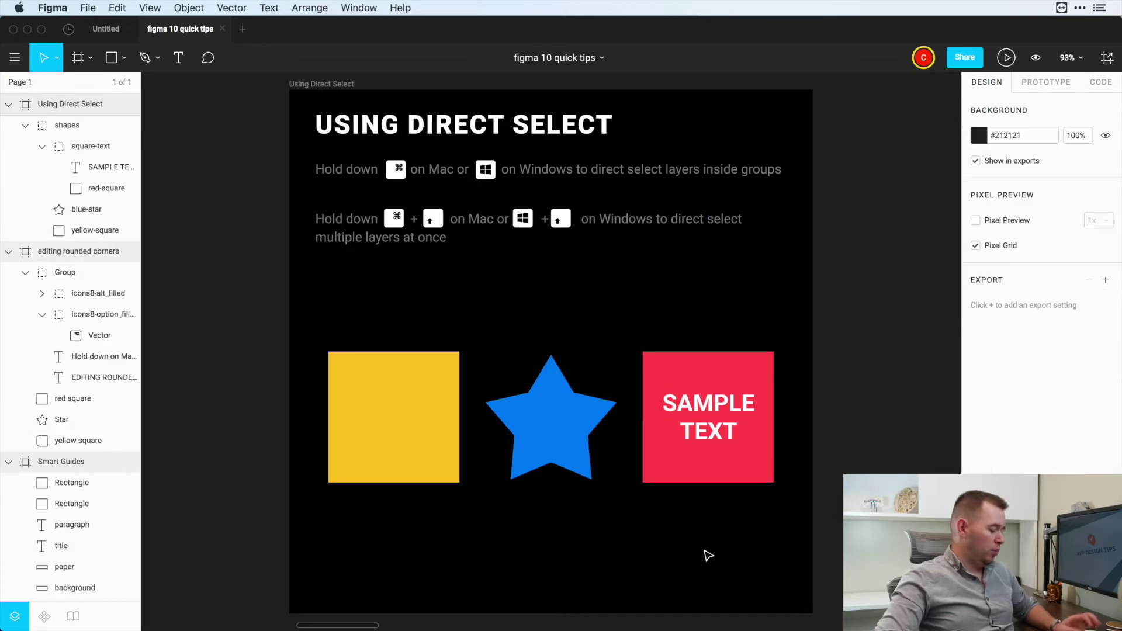
- Set SAMPLE TEXT to font size 24 and move it slightly lower in the red square
key("super")
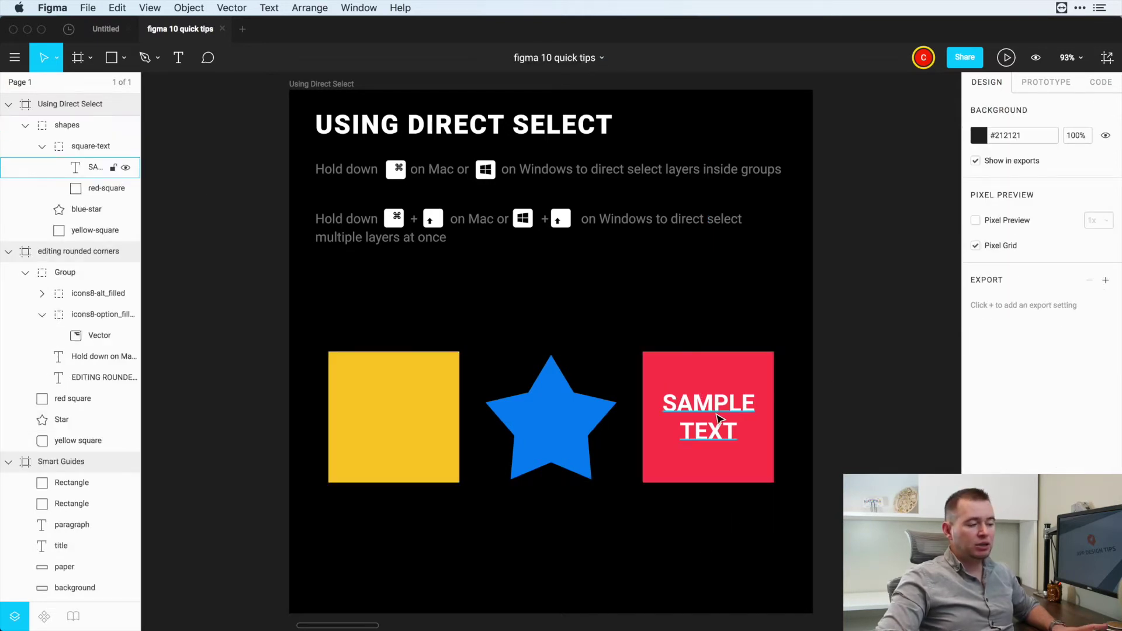
left_click(712, 411, "super")
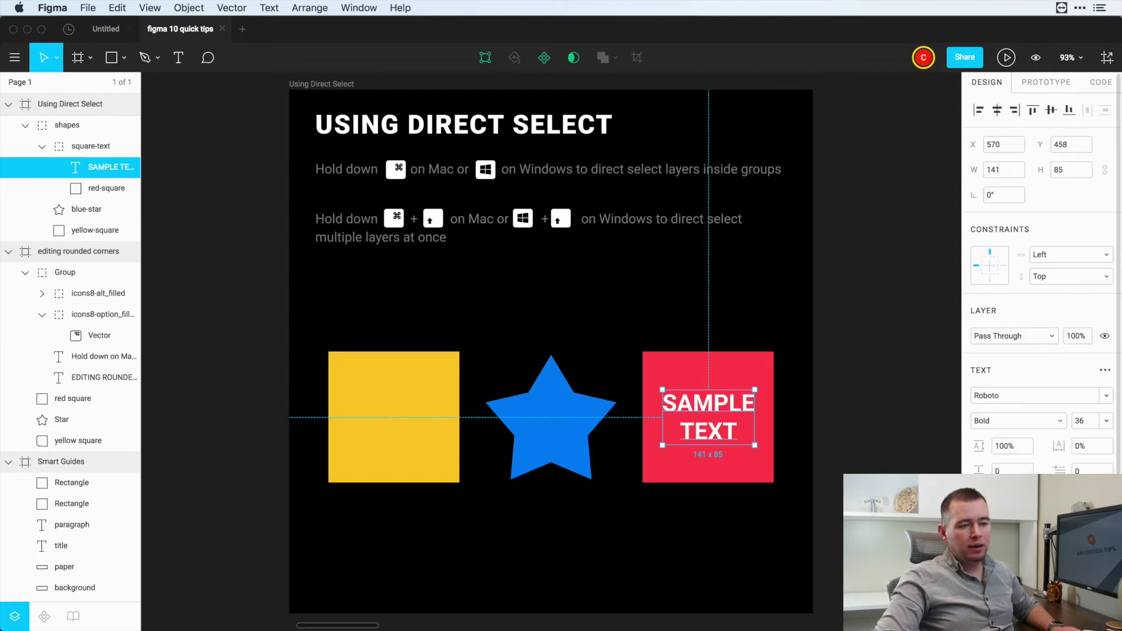
type("24")
key("Return")
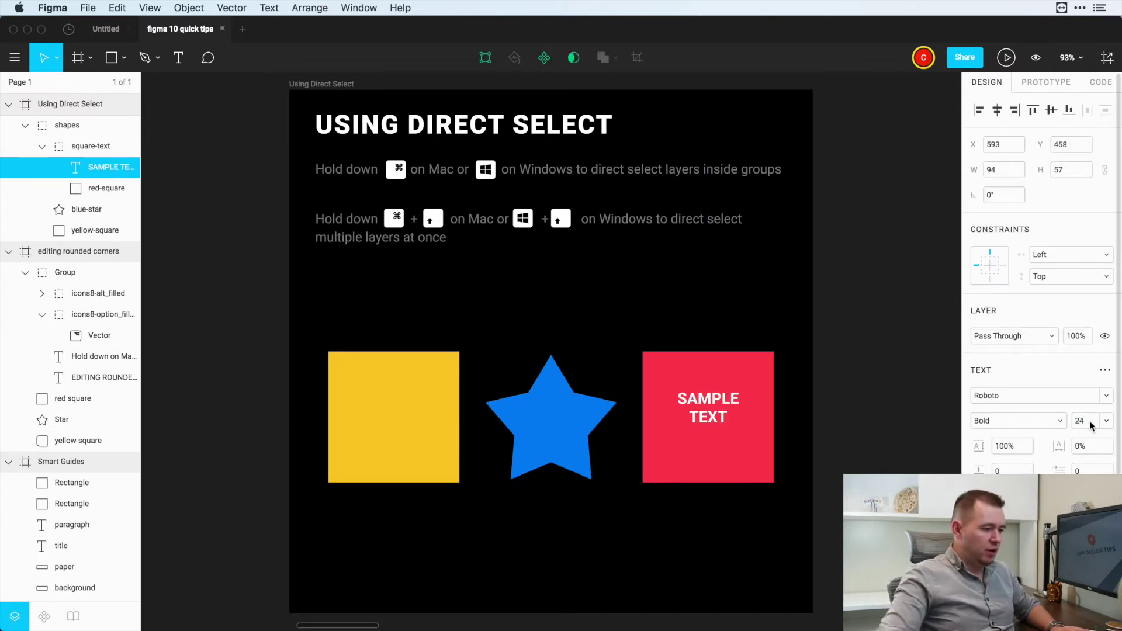
left_click_drag(705, 413, 704, 422)
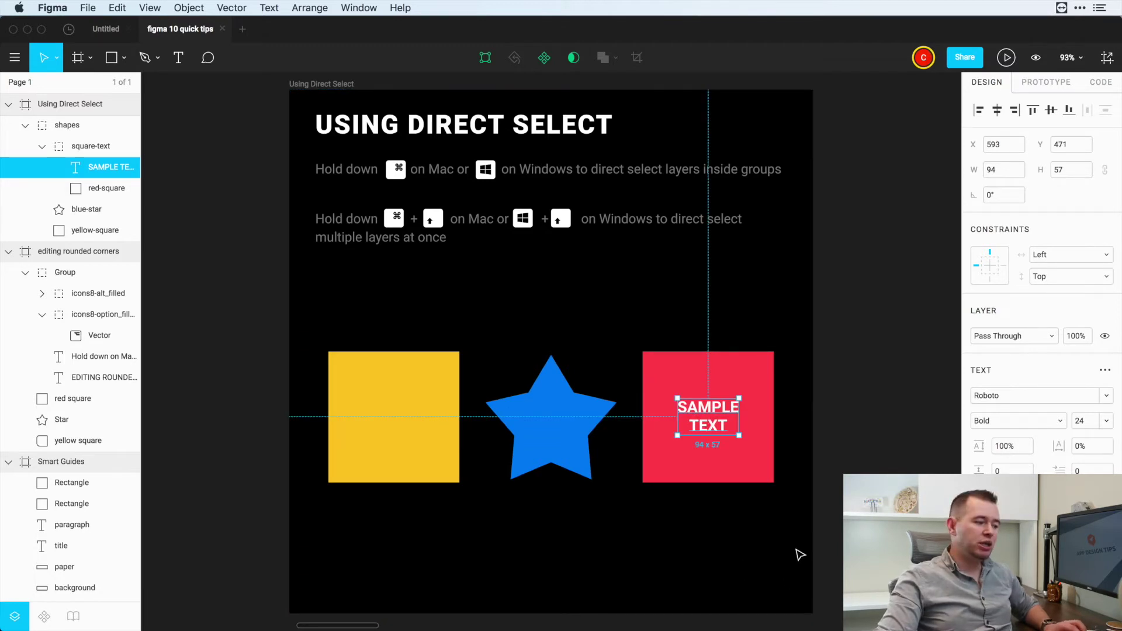
- Multi-select the blue star, red square and yellow square, then clear the selection
left_click(563, 421, "shift+super")
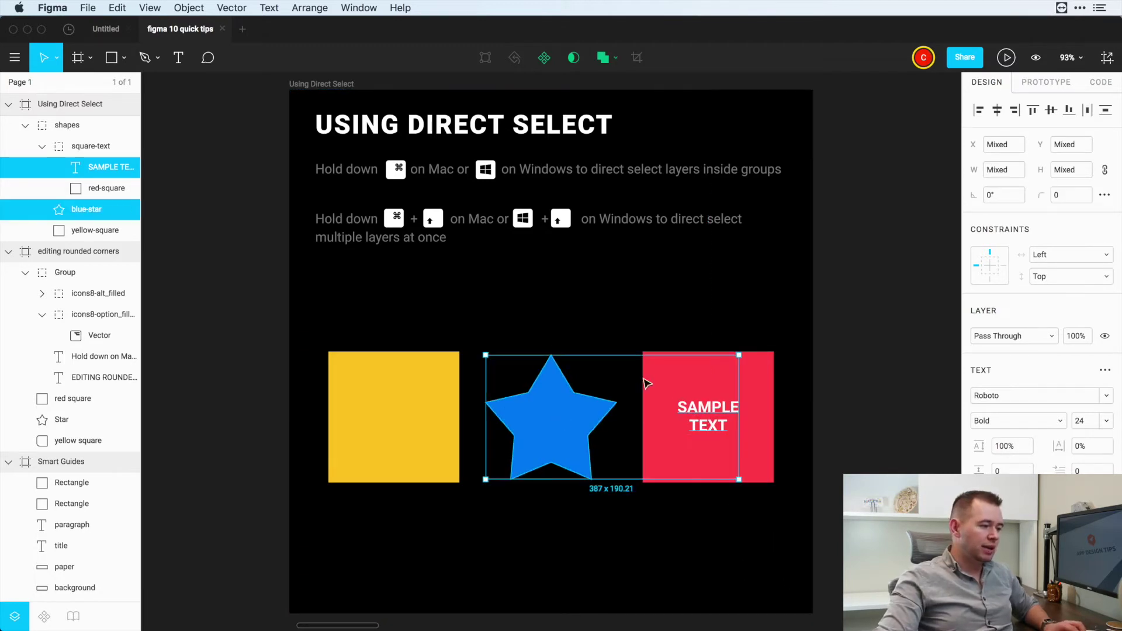
left_click(754, 382, "shift+super")
left_click(413, 402, "shift+super")
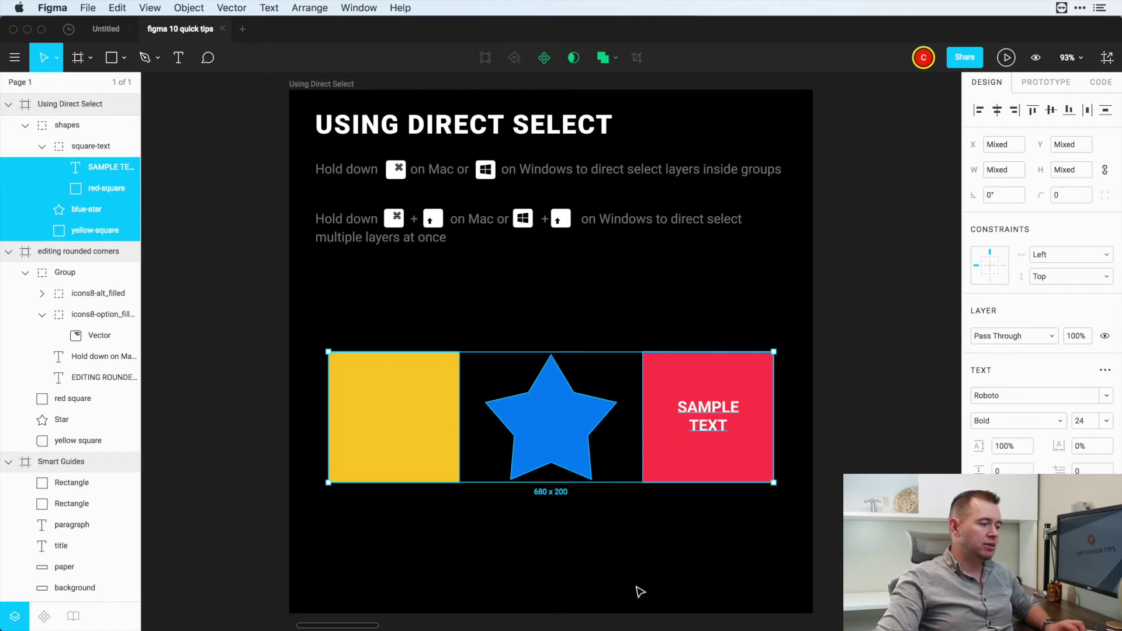
left_click(668, 555)
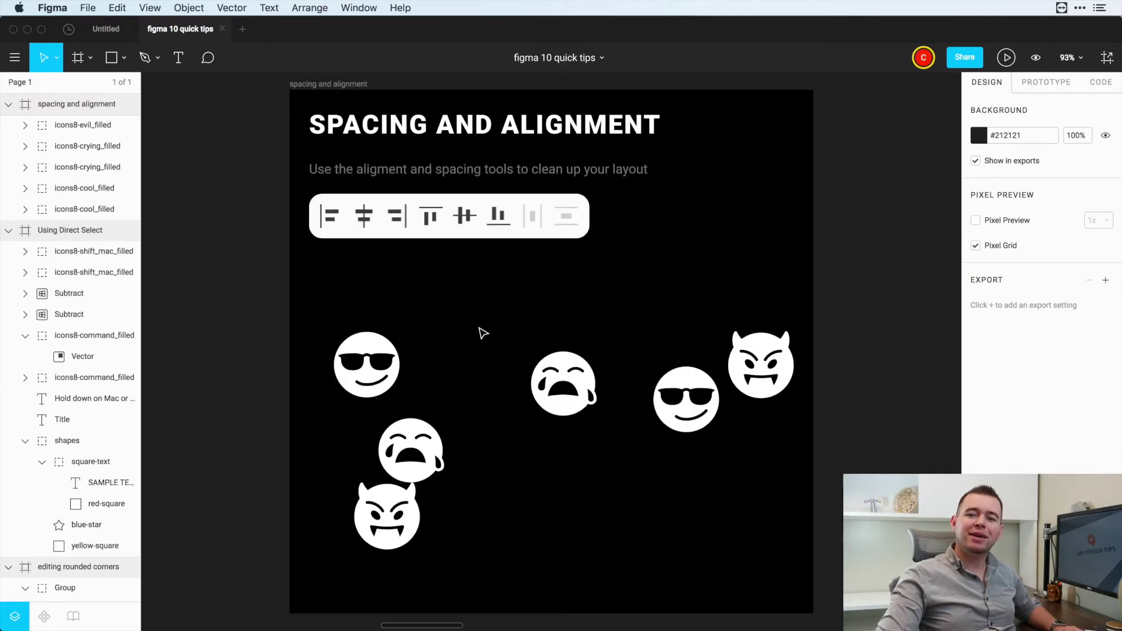
- Align the left three emoji on horizontal centres and distribute them evenly top to bottom
left_click_drag(471, 348, 339, 552)
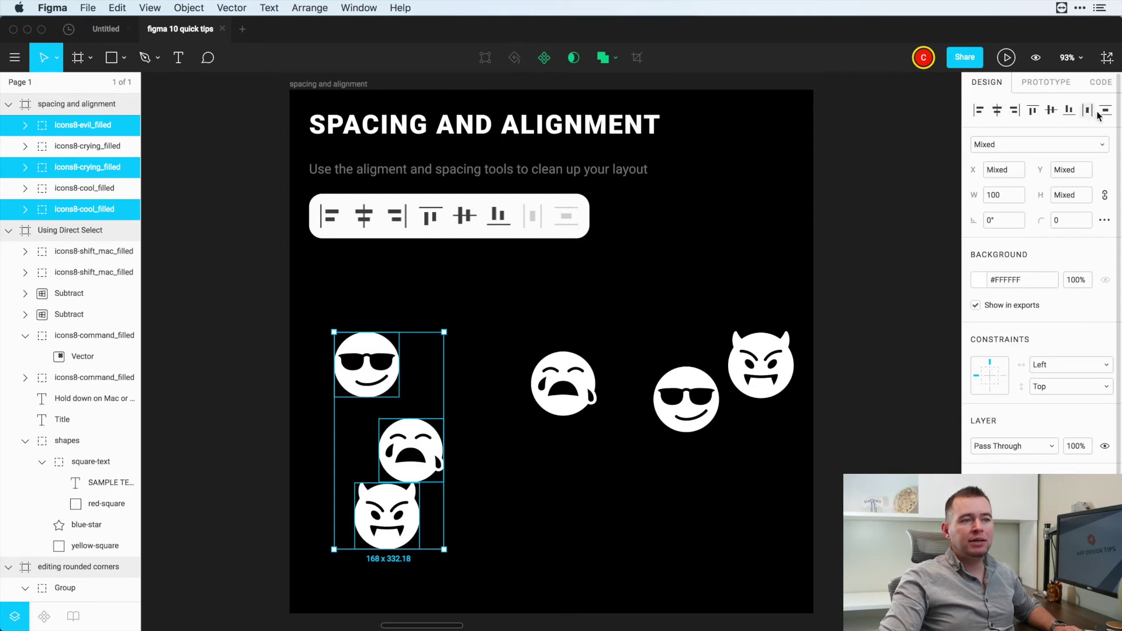
left_click(998, 111)
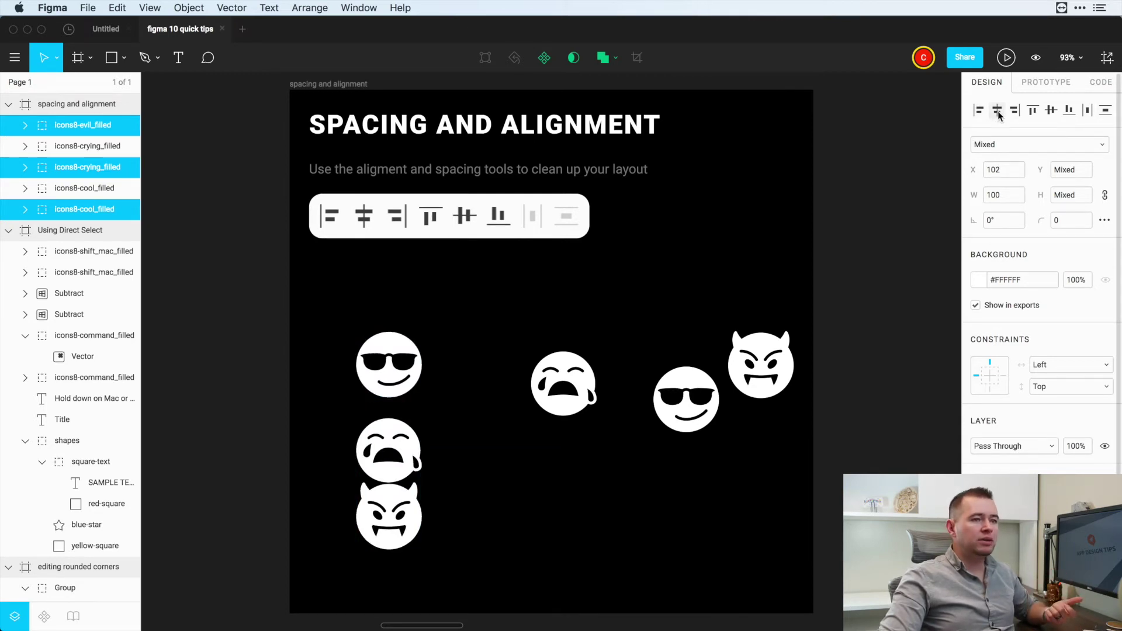
left_click(1106, 111)
left_click(507, 409)
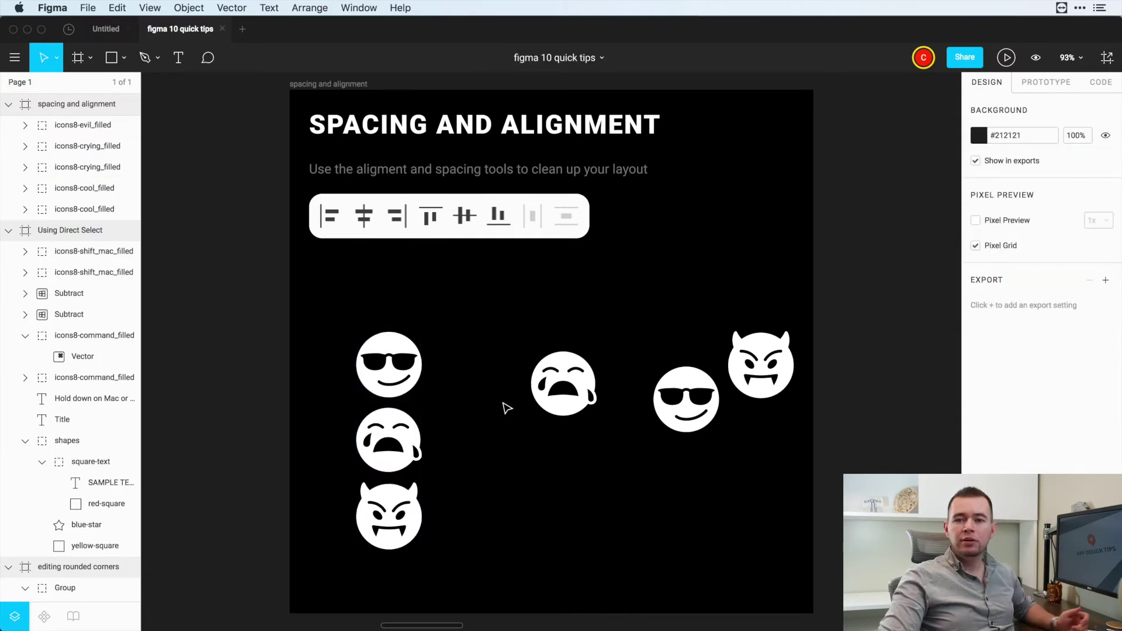
left_click(416, 447)
key("alt")
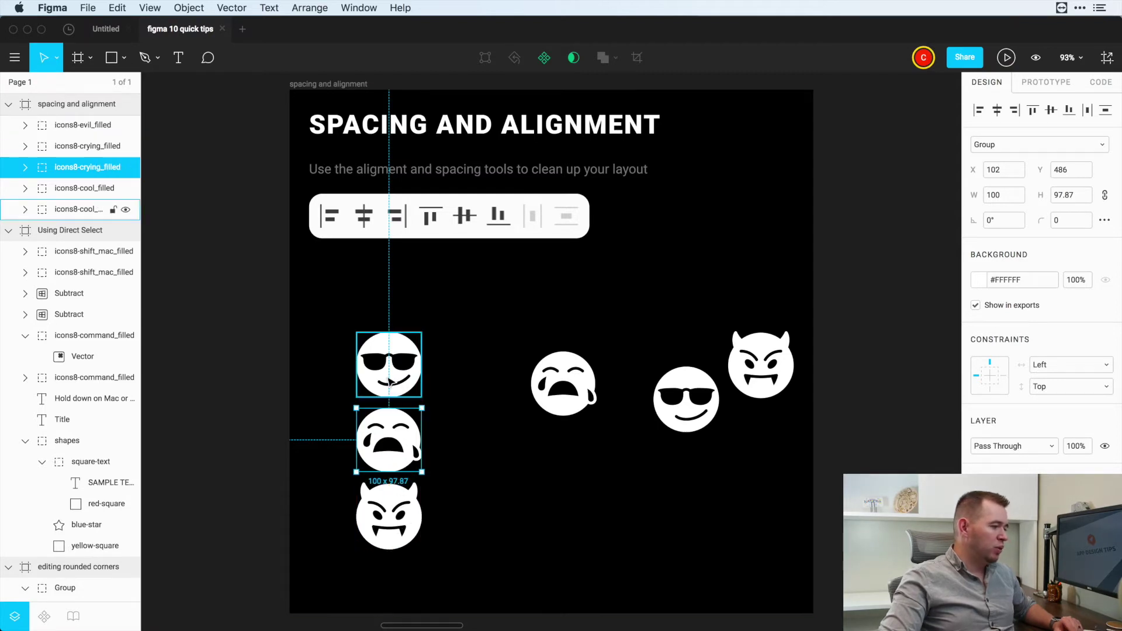
left_click(475, 374)
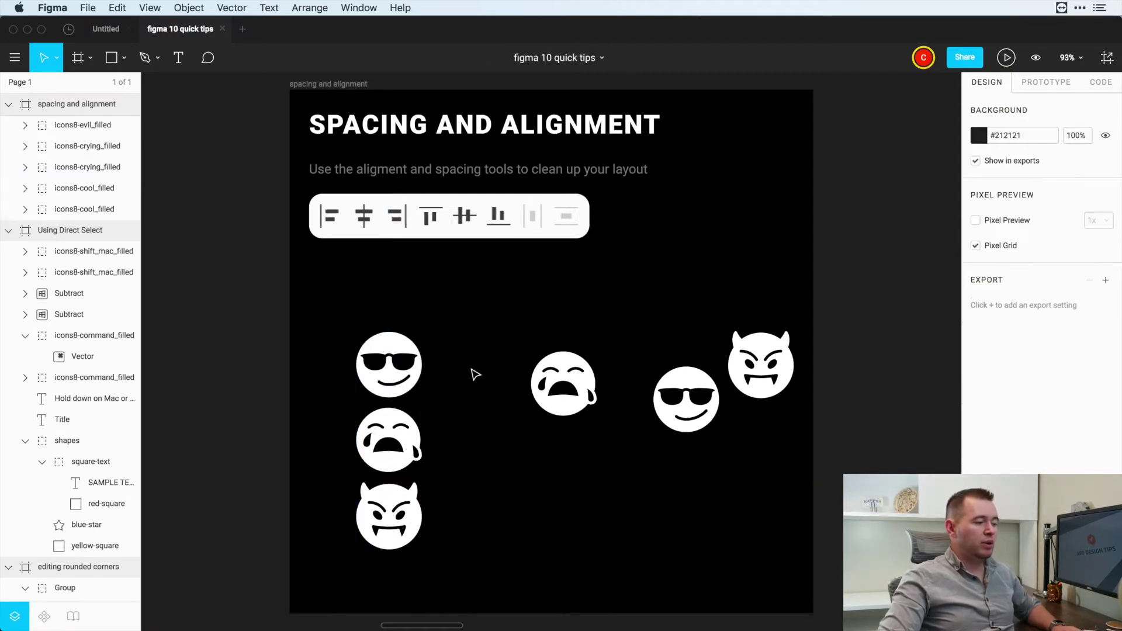
- Align the right three emoji on vertical centres and space them evenly left to right
left_click_drag(529, 301, 801, 453)
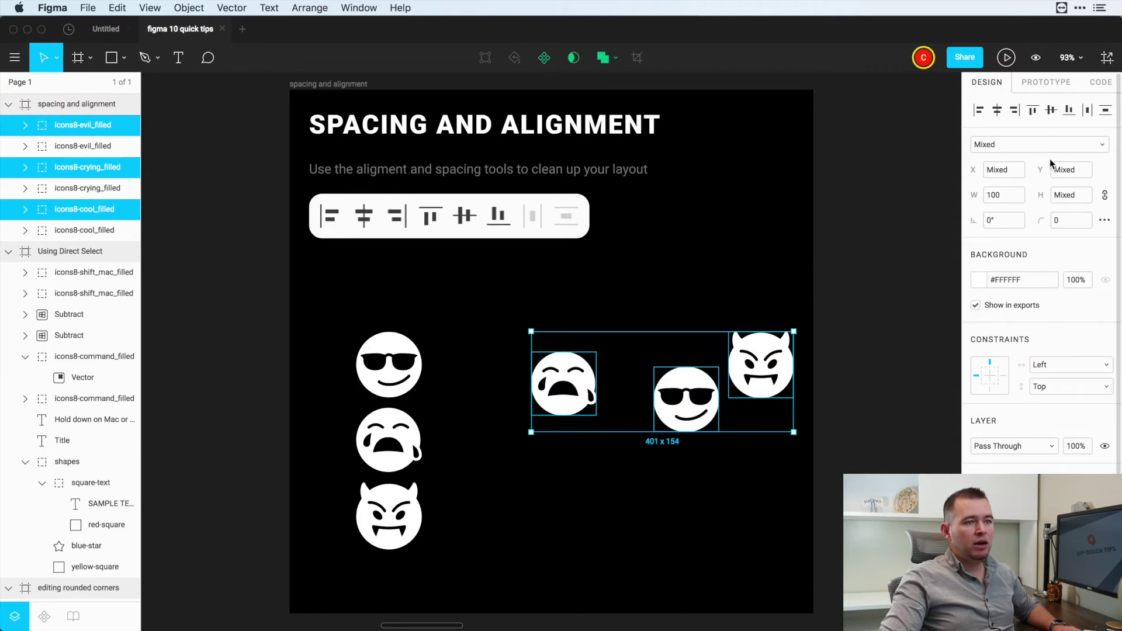
left_click(1053, 111)
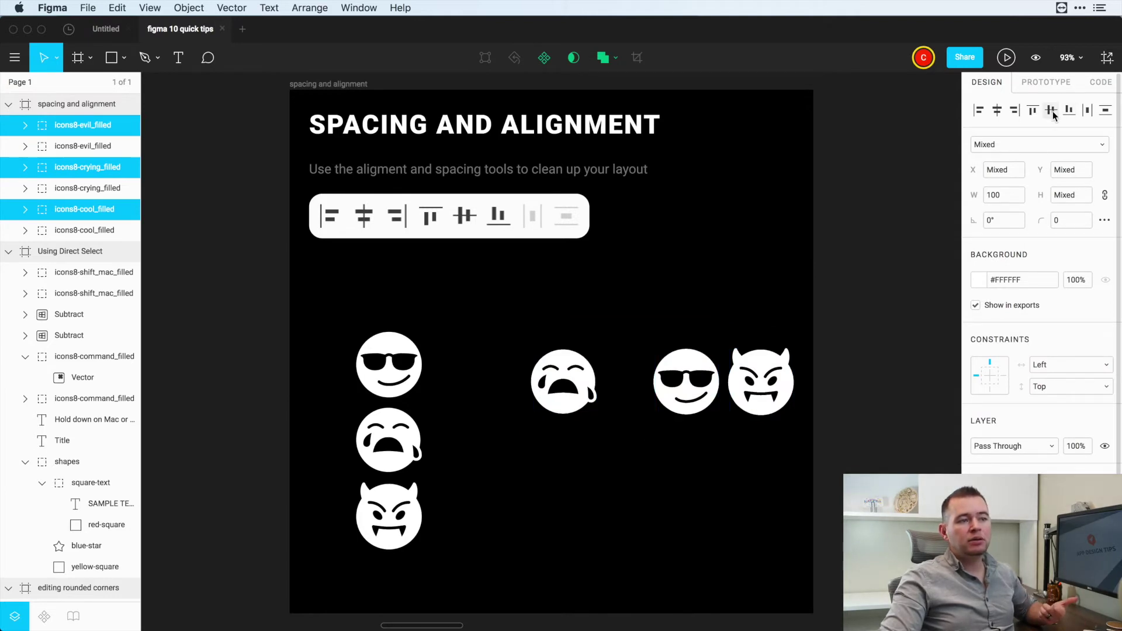
left_click(1086, 111)
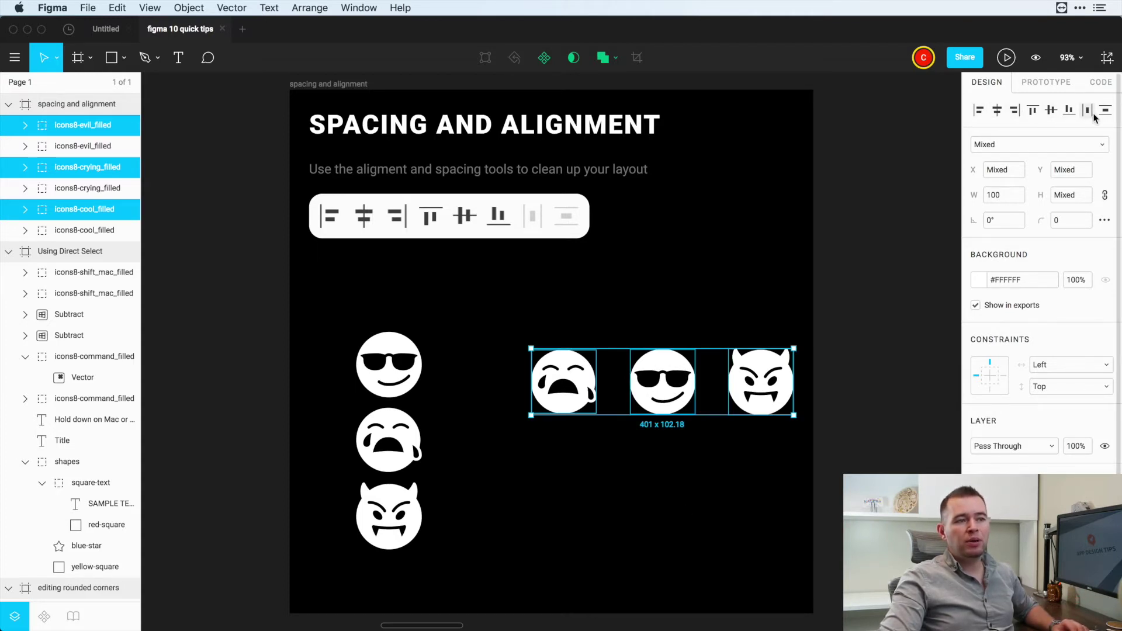
left_click(723, 293)
key("n")
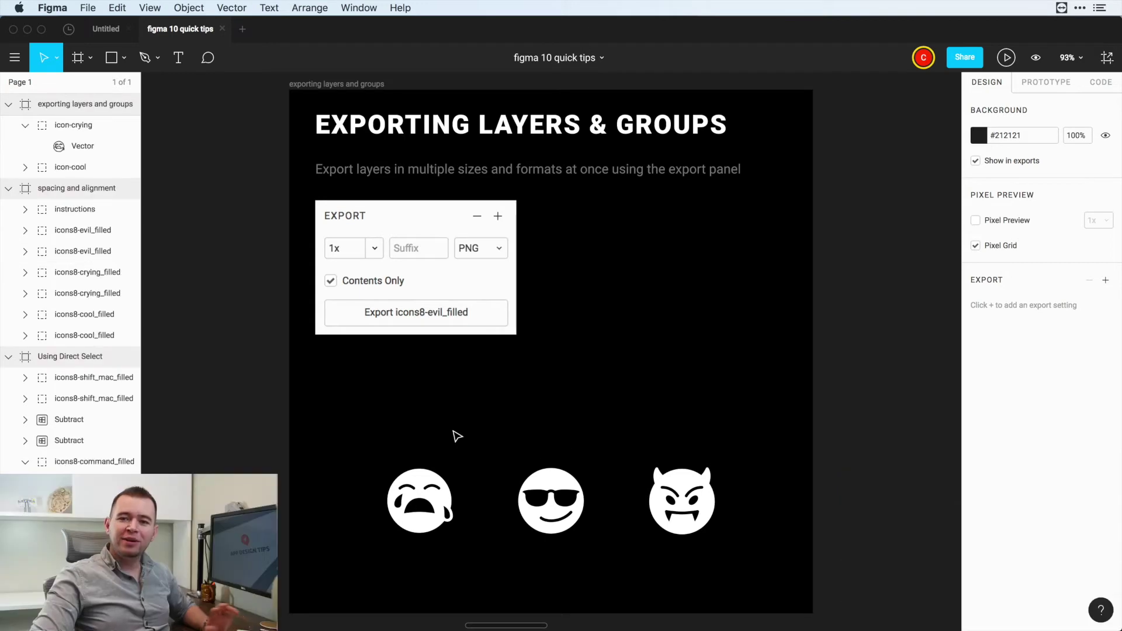
- Add a 1x PNG export setting to the icon-crying group
left_click(422, 490)
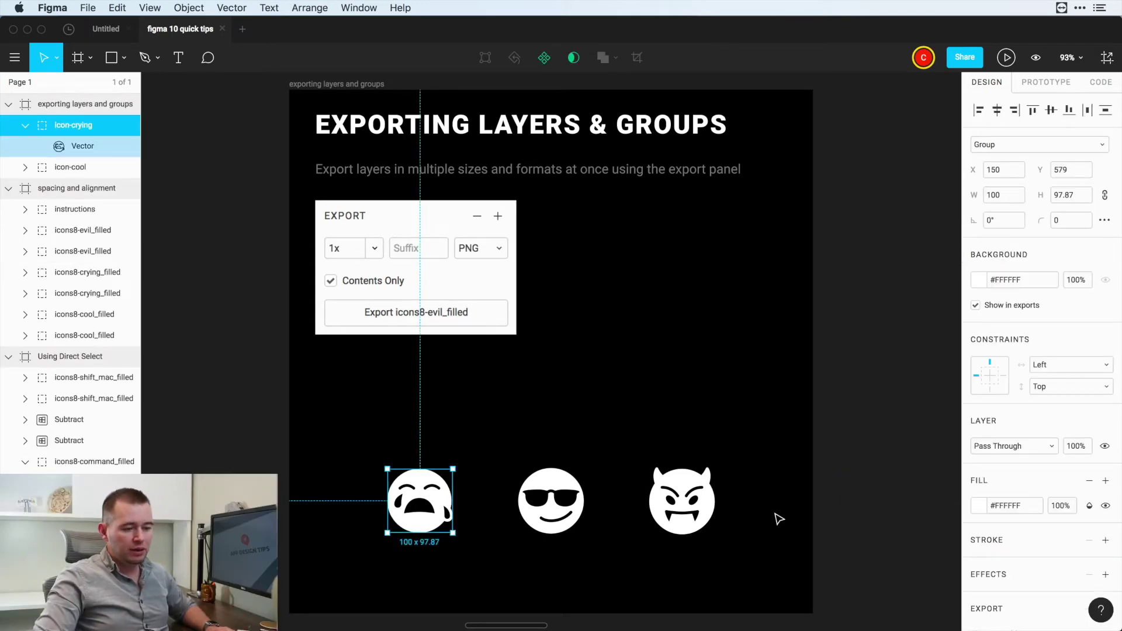
scroll(1007, 512, "down", 1)
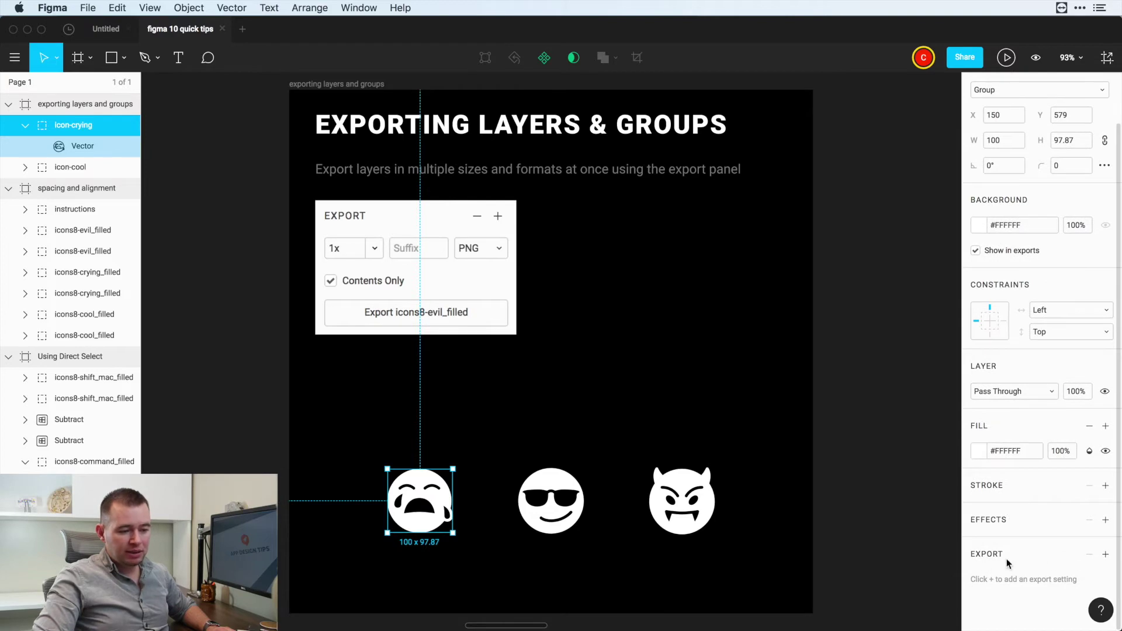
left_click(1106, 555)
scroll(1046, 555, "down", 2)
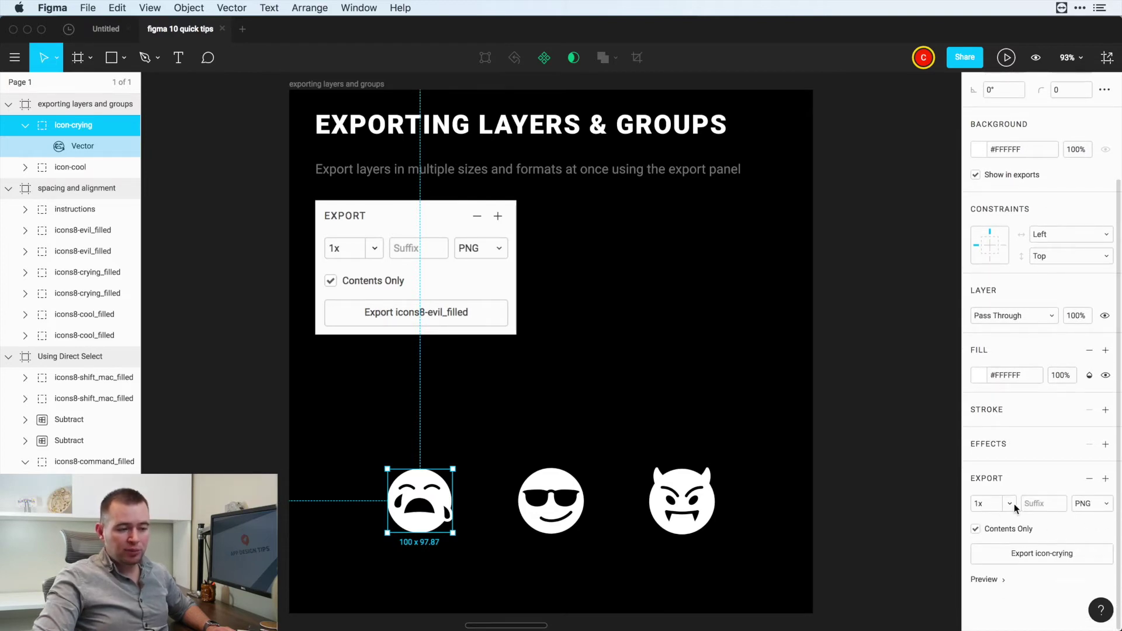
left_click(1109, 506)
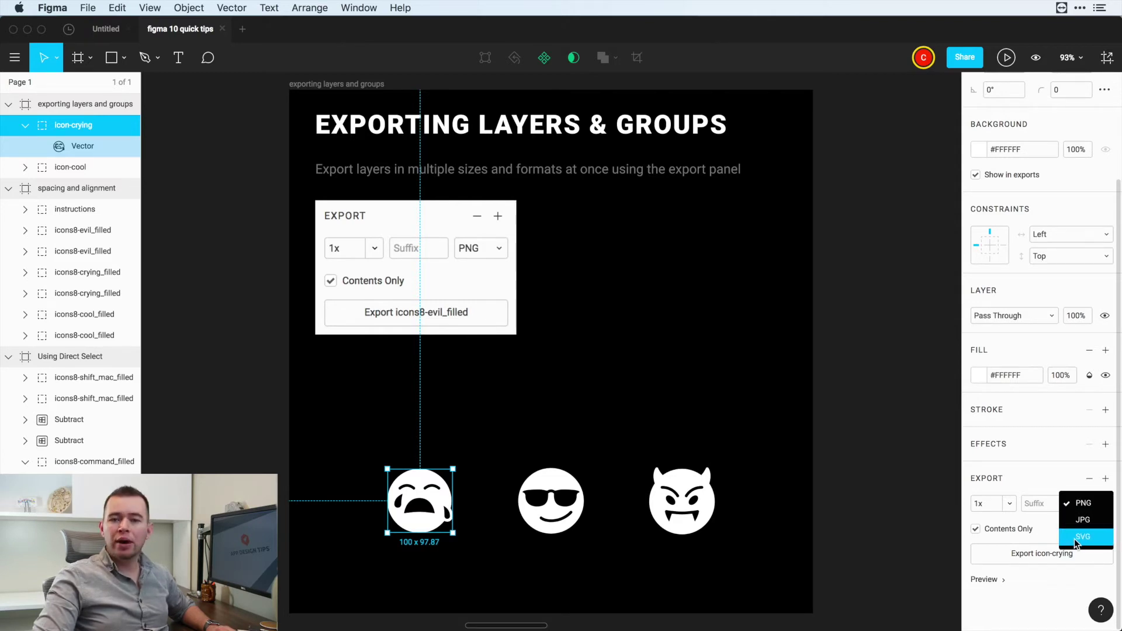
left_click(1032, 482)
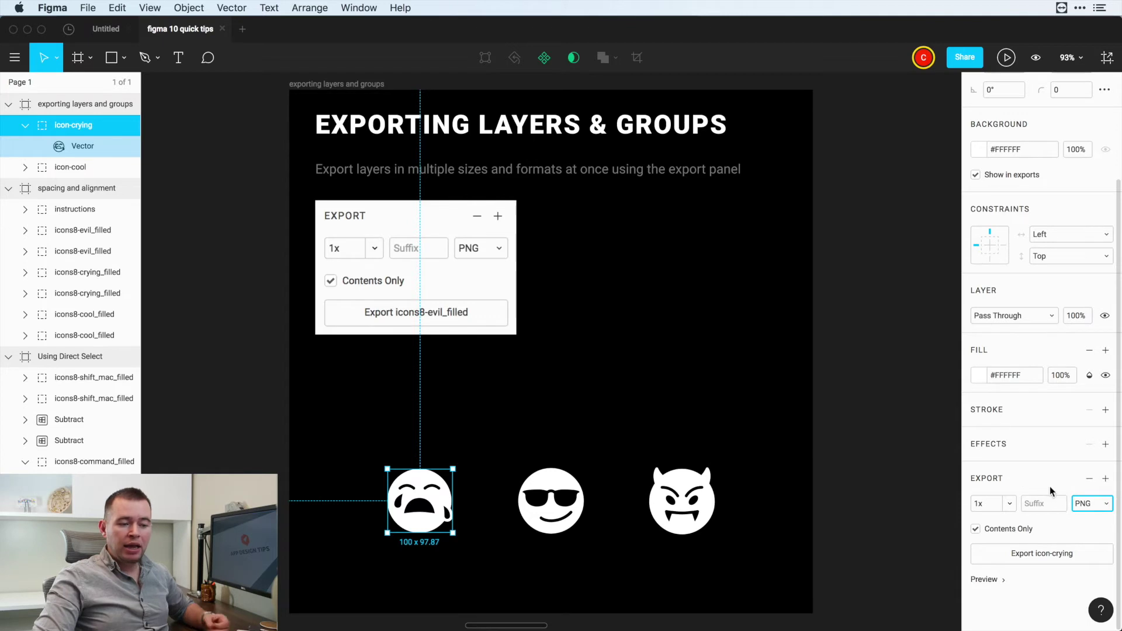
- Add 2x and 3x PNG and a 1x SVG export, then export icon-crying
left_click(1105, 479)
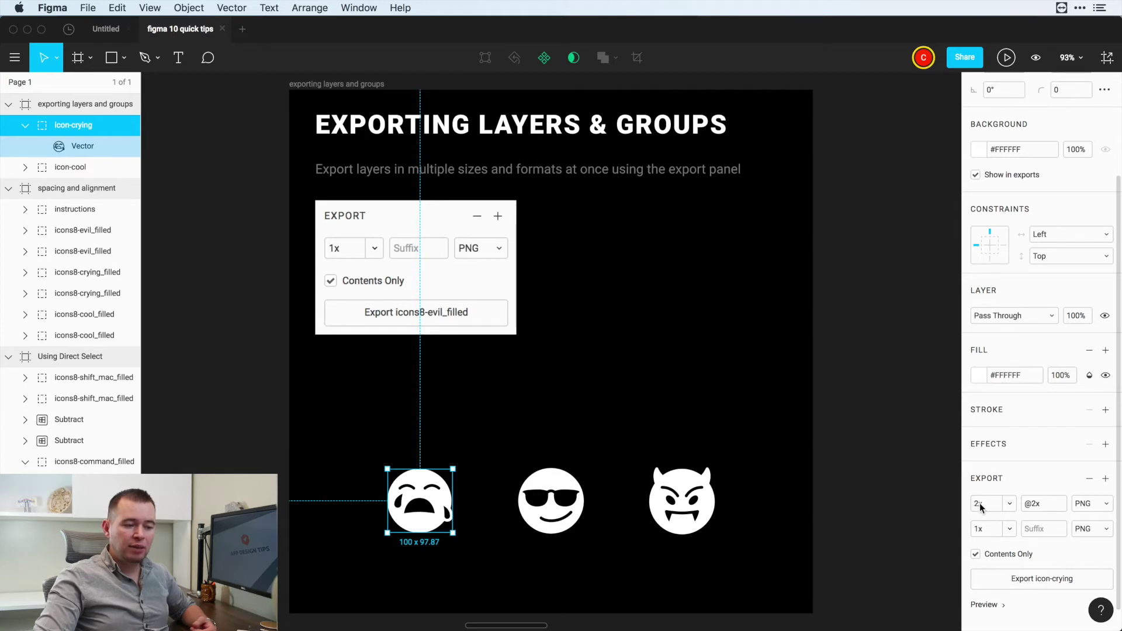
left_click(1049, 507)
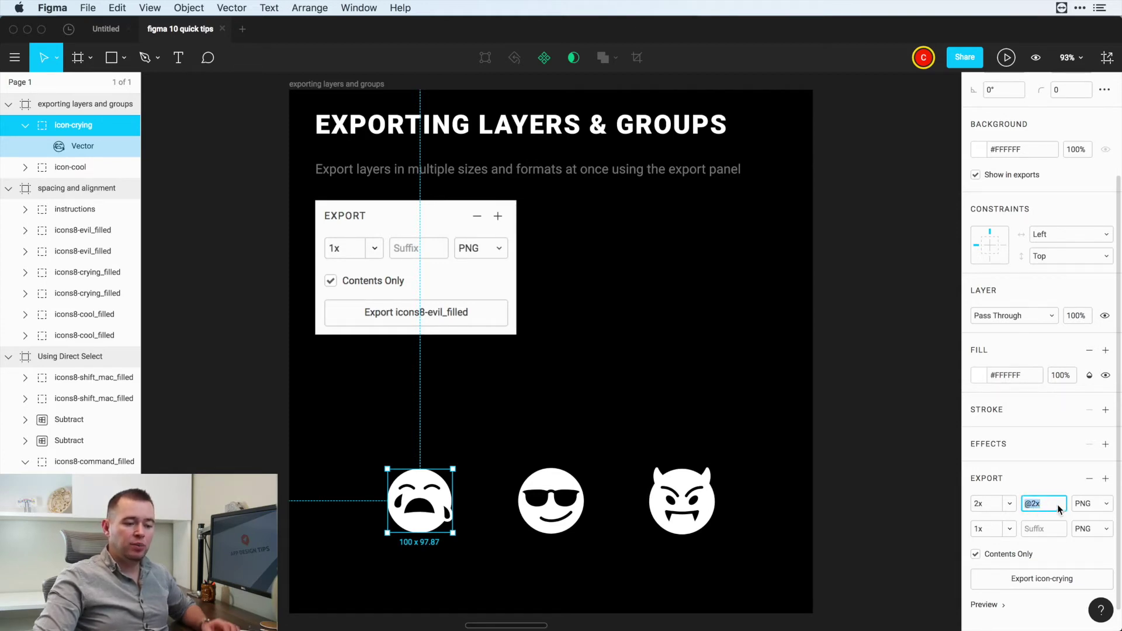
left_click(1107, 479)
left_click(1107, 479)
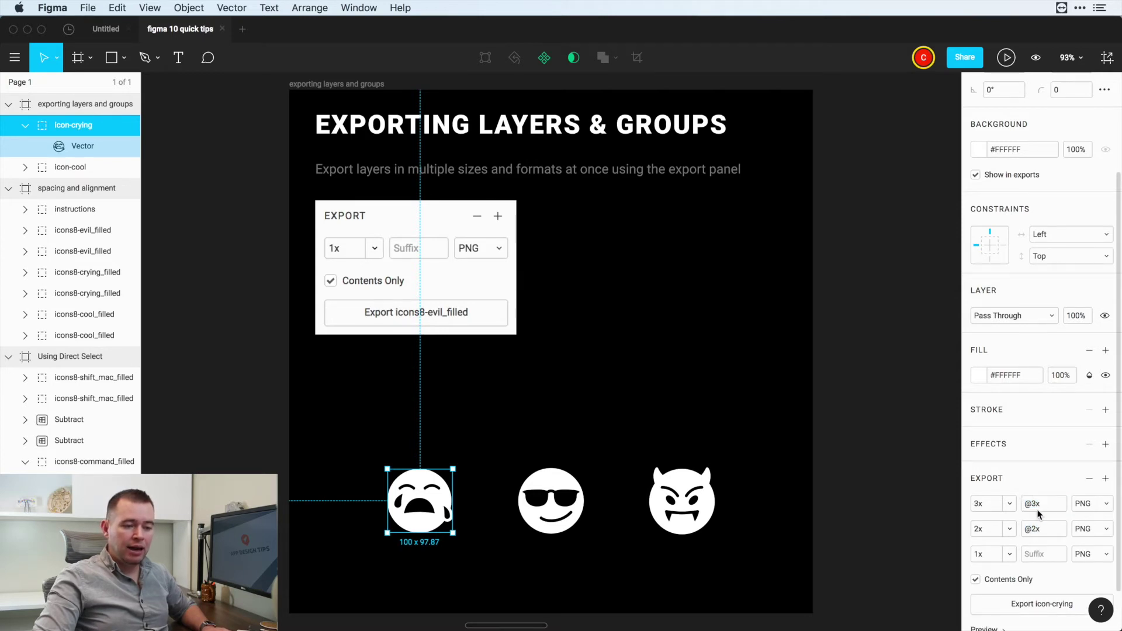
left_click(1106, 479)
left_click(1091, 504)
left_click(1080, 537)
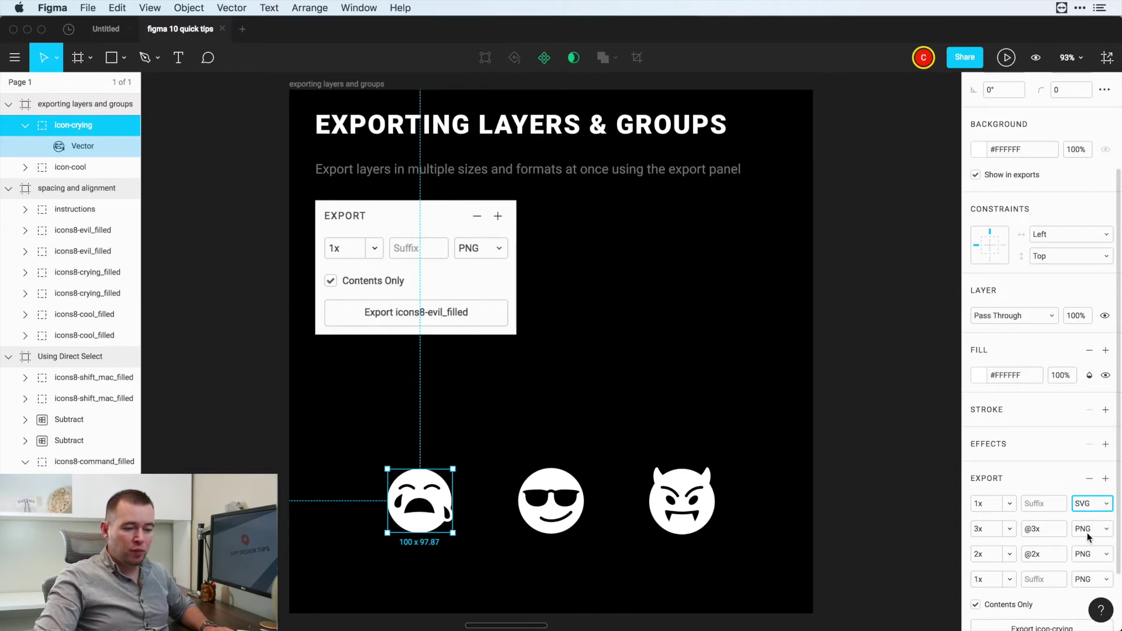
scroll(1089, 530, "down", 3)
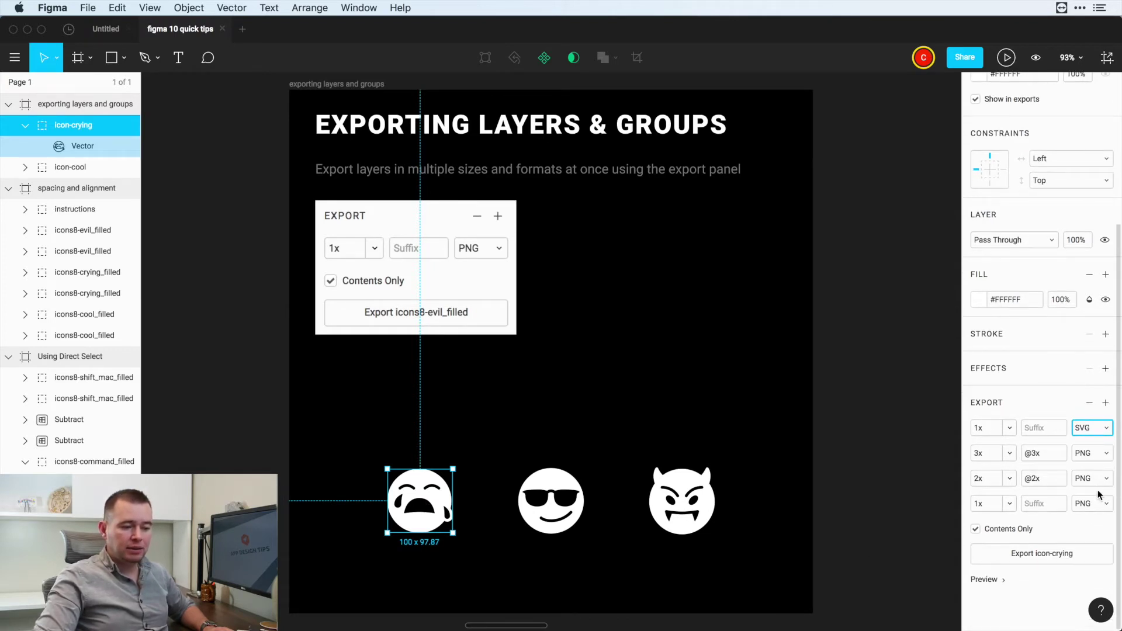
left_click(1035, 556)
- Save the exports to the 10 Quick Tips for Figma folder and preview icon-crying.png
left_click(778, 394)
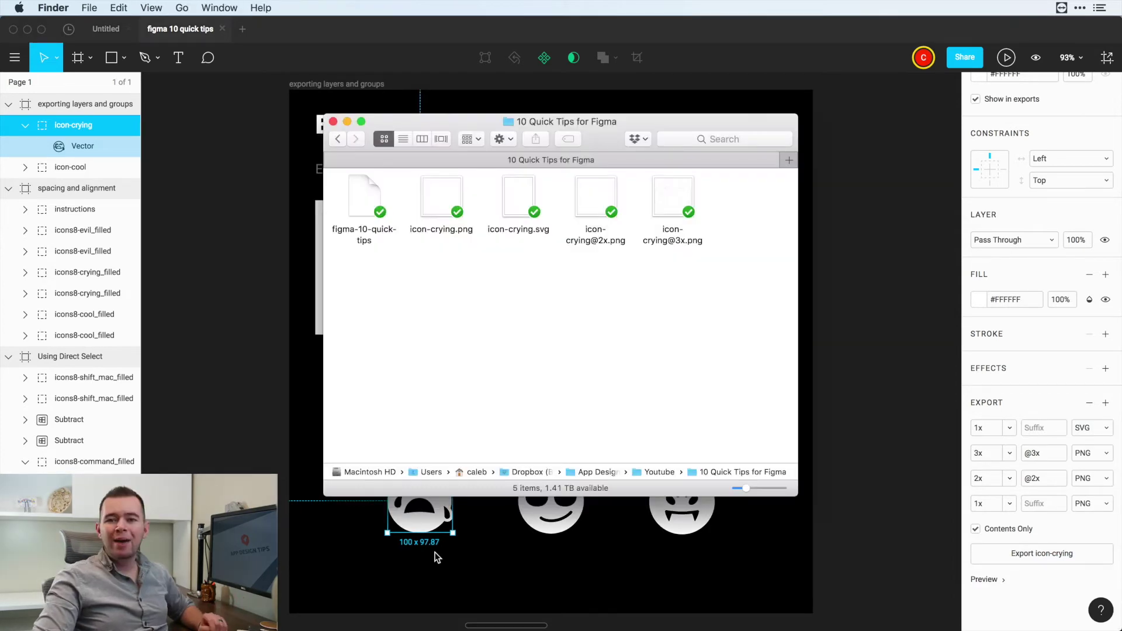
left_click(442, 201)
key("space")
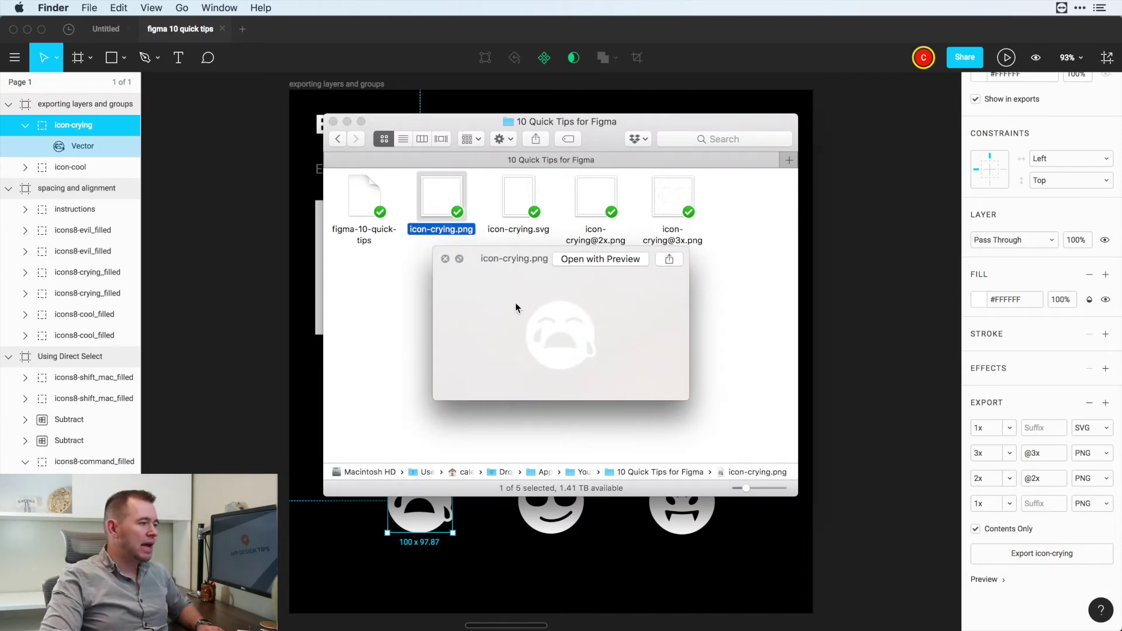
key("Right")
key("Right")
key("Right")
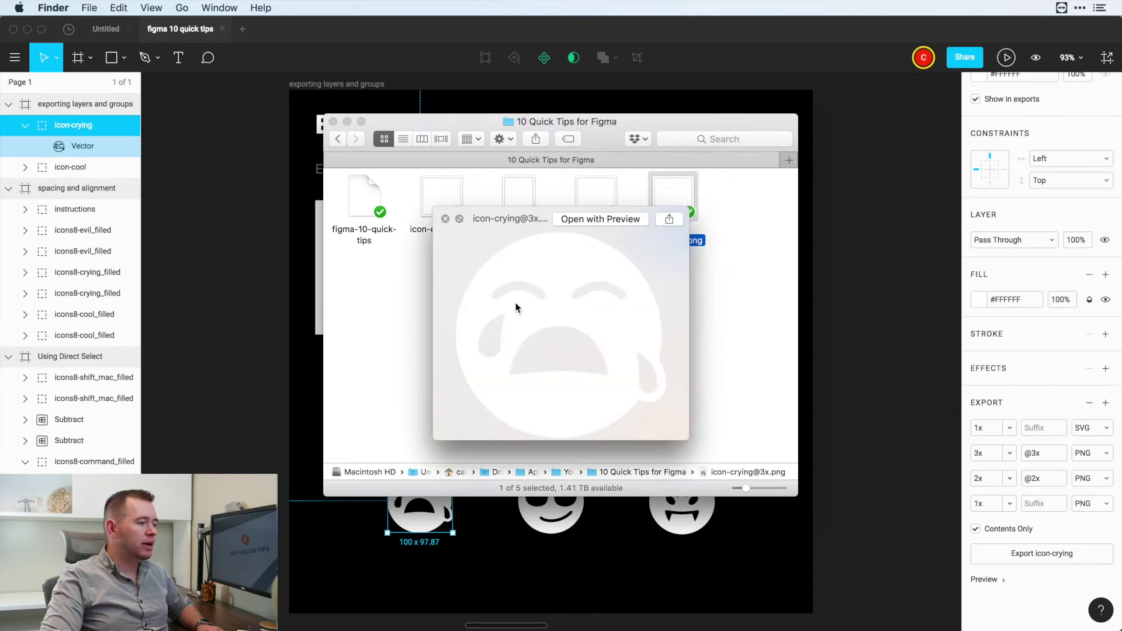
key("Left")
key("Left")
key("Left")
key("Right")
key("Right")
key("Right")
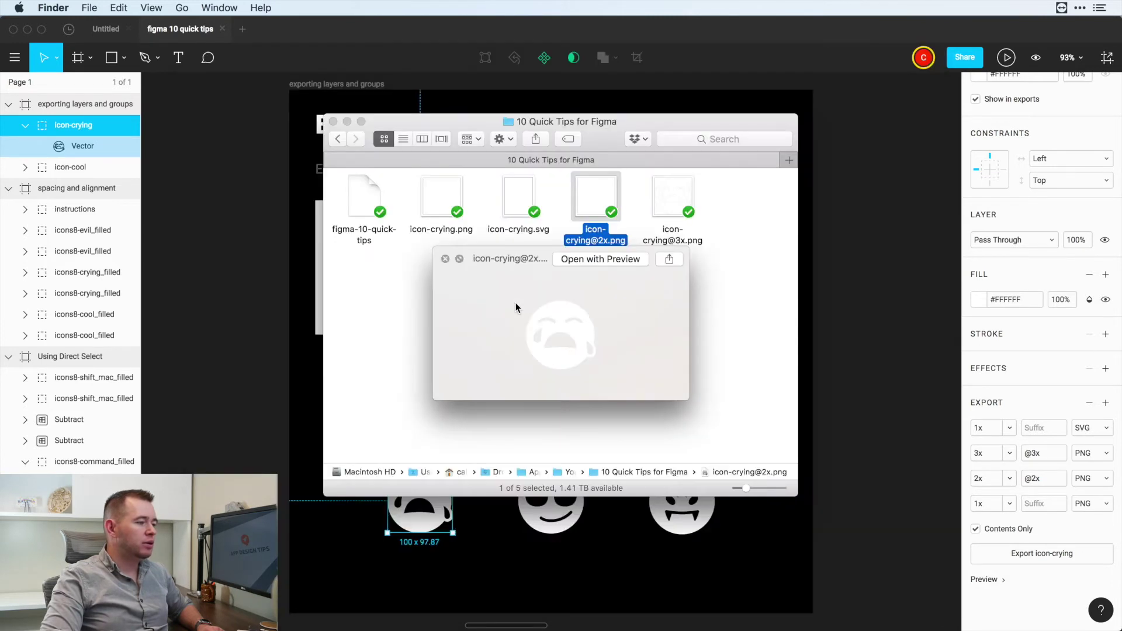
key("Left")
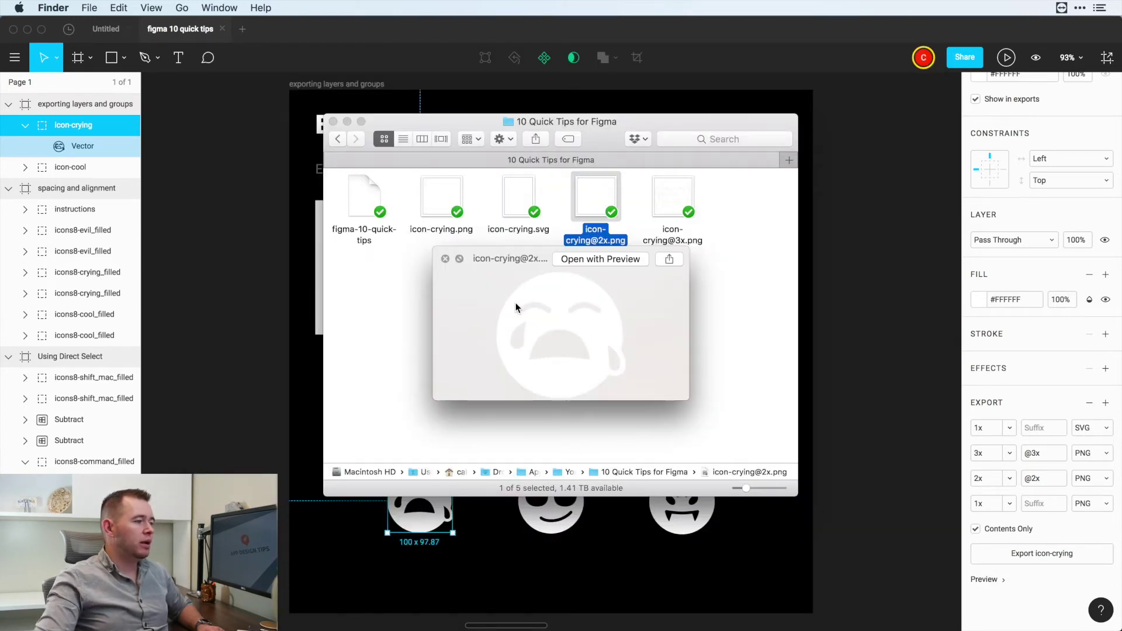
key("Left")
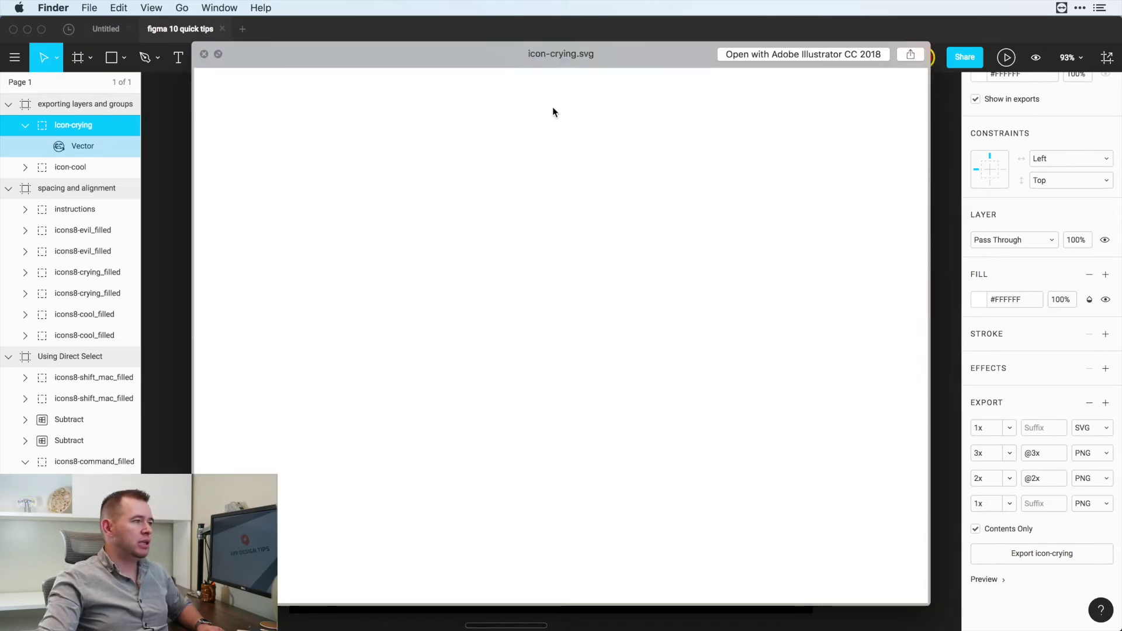
key("space")
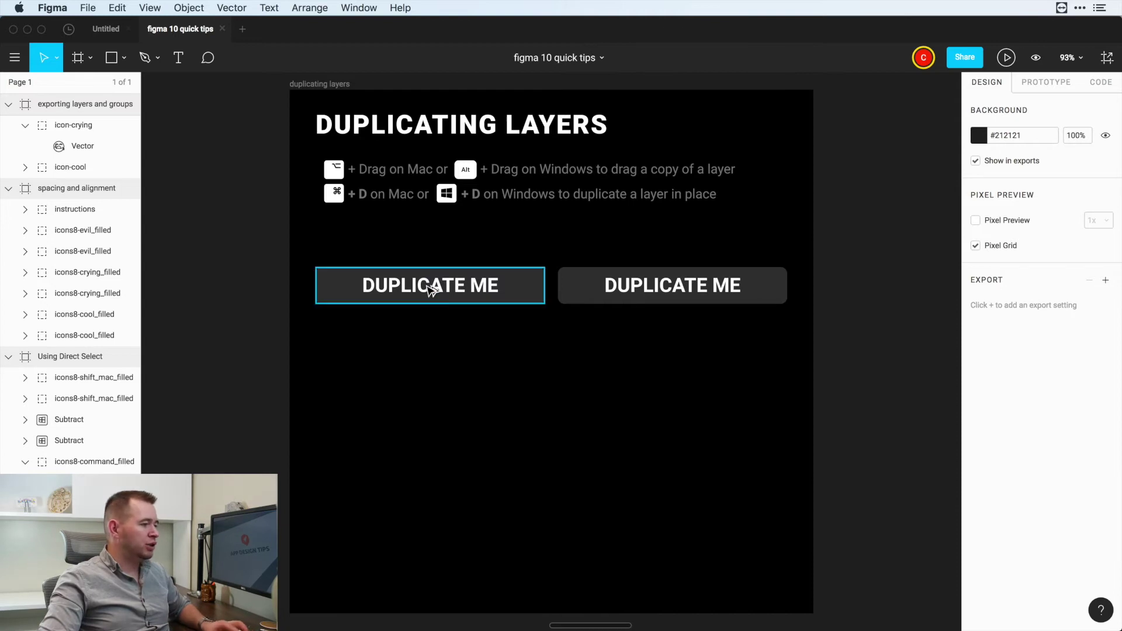
- Option-drag a copy of the left DUPLICATE ME button to just below it
left_click_drag(431, 288, 419, 393)
scroll(428, 338, "up", 1)
scroll(434, 352, "up", 1)
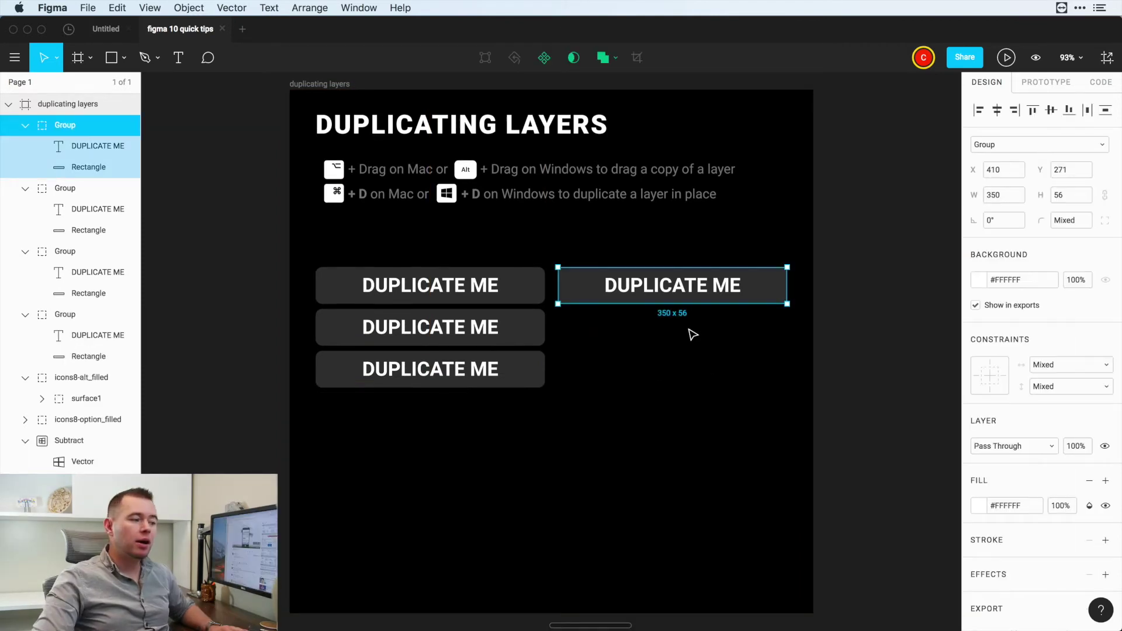
- Stack evenly spaced duplicates of the right button down the right column with Cmd+D
key("super+d")
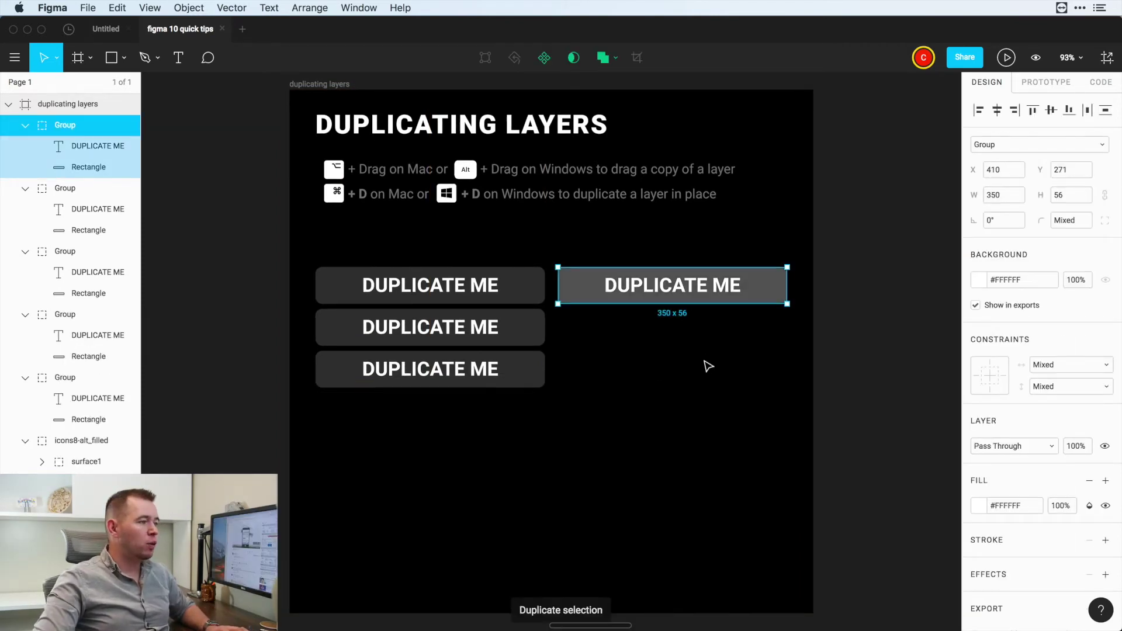
left_click_drag(581, 296, 581, 334)
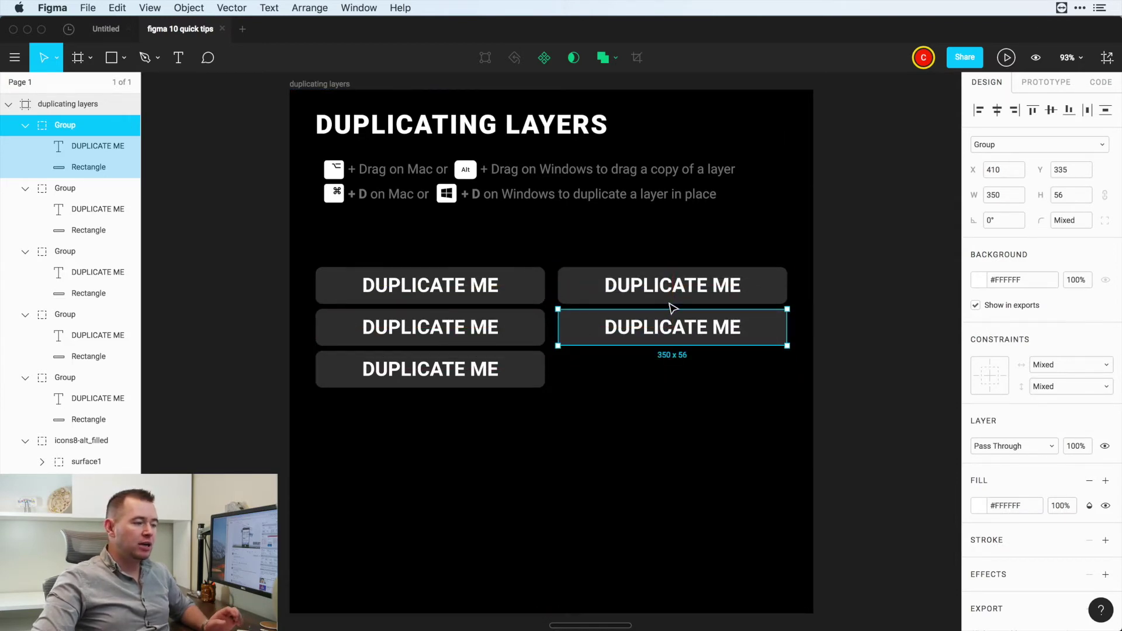
key("alt")
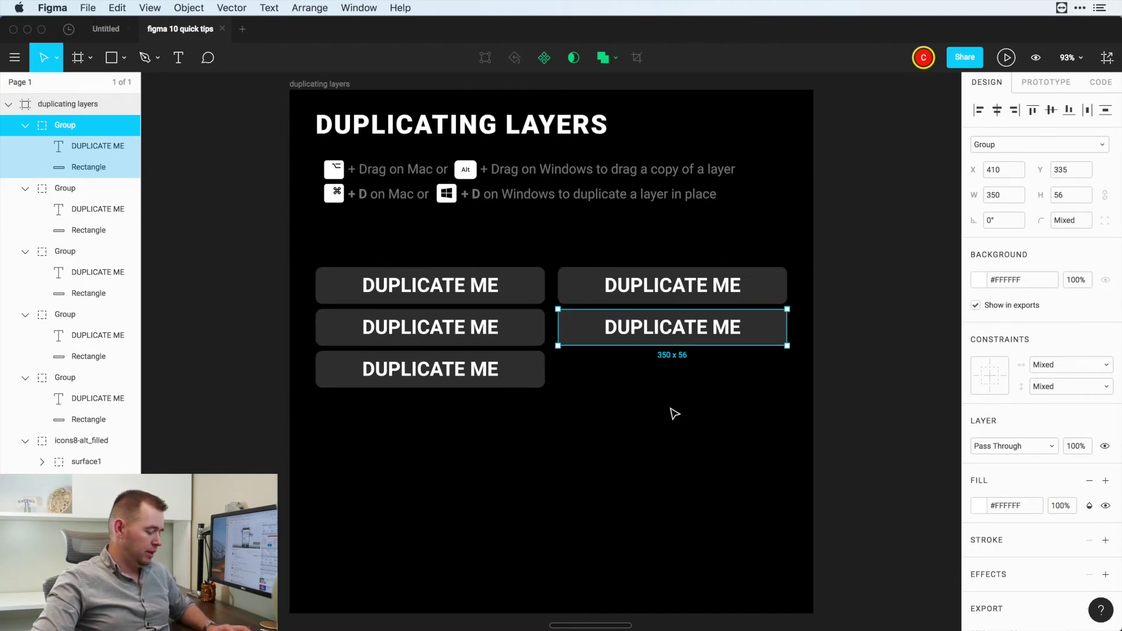
key("super+d")
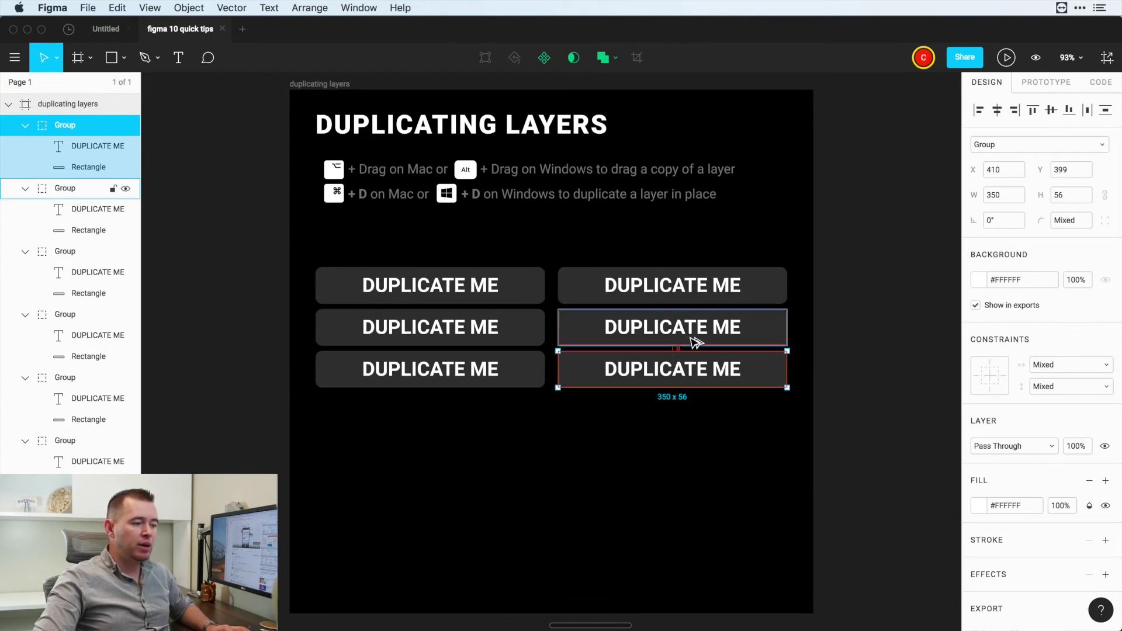
key("super+d")
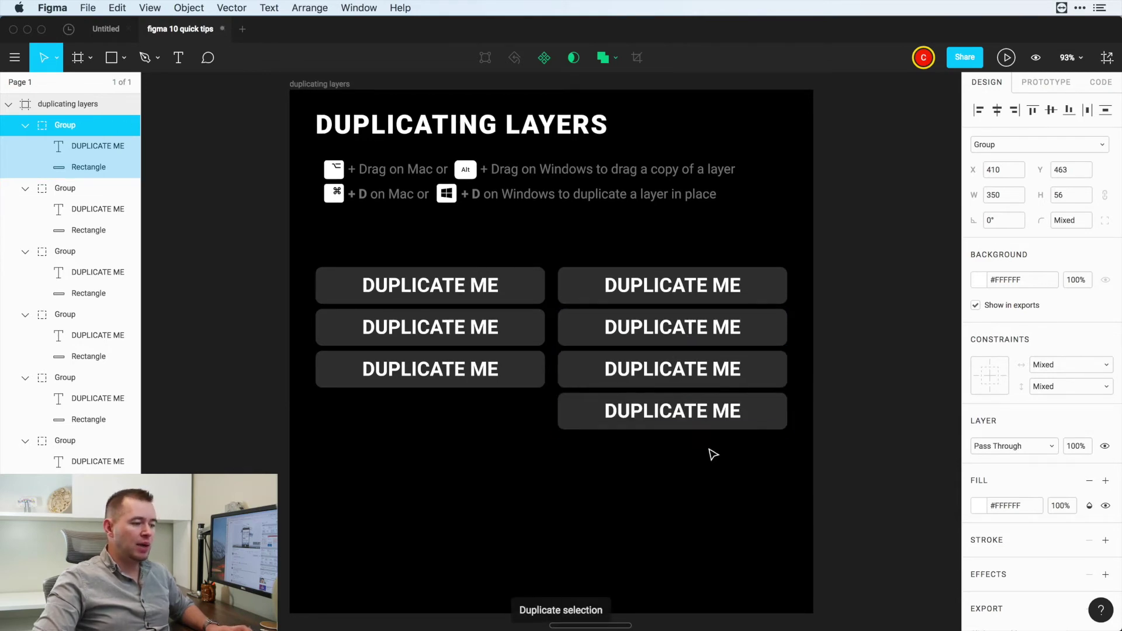
key("super+d")
key("super+d")
key("super+d")
key("super+d")
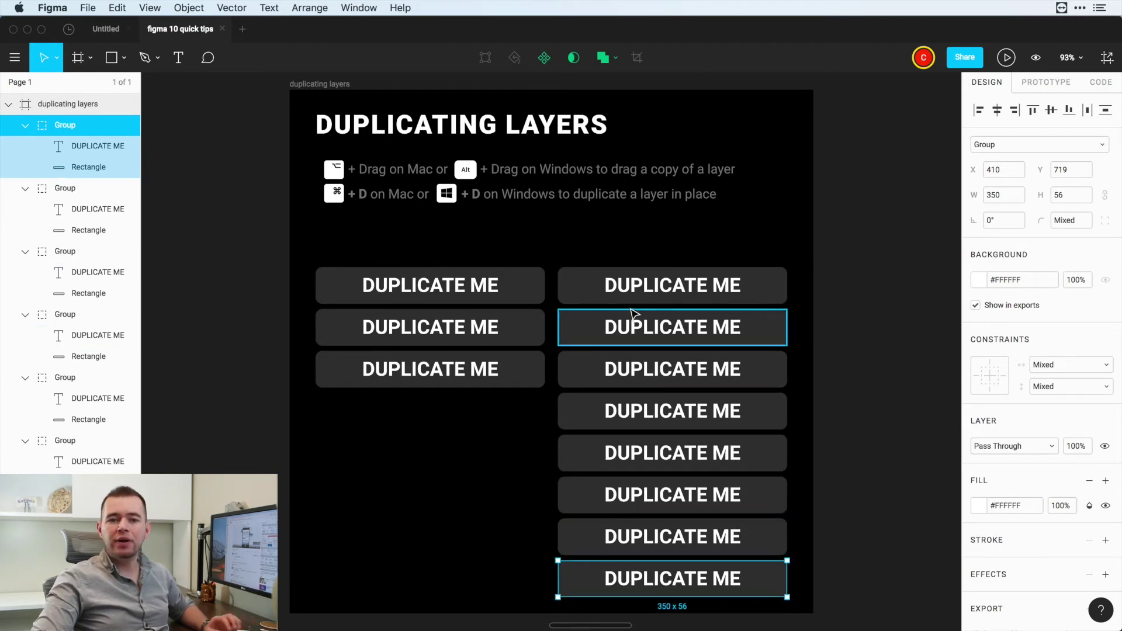
- Fill the rest of the left column with copies of its third button
left_click(506, 369)
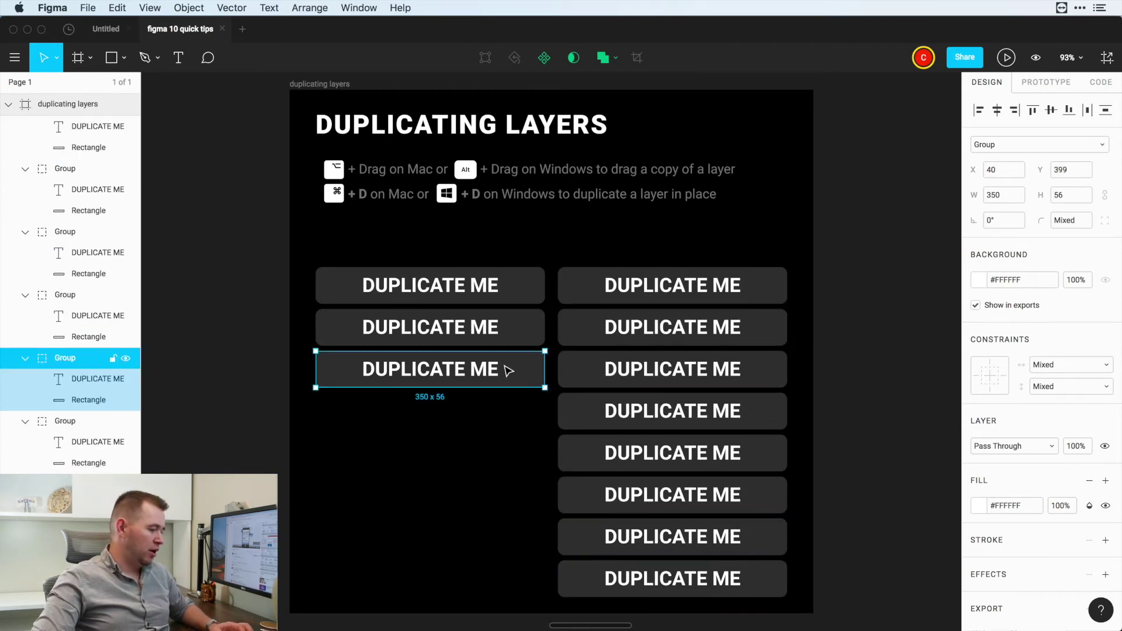
left_click_drag(512, 372, 512, 411)
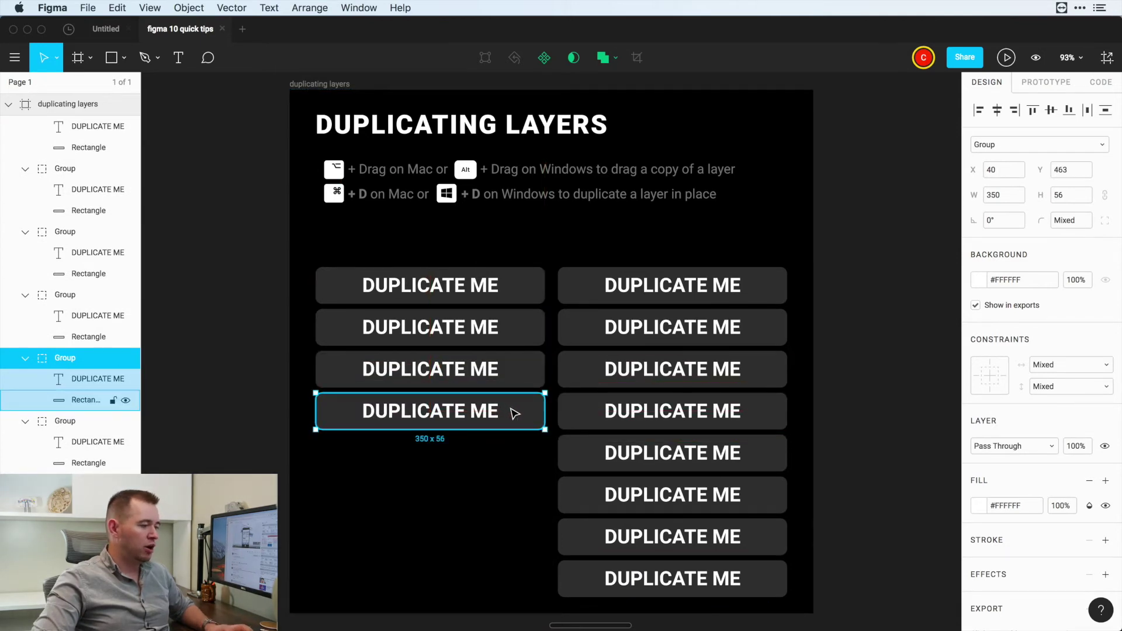
key("super+d")
key("super+d")
key("super+d")
key("super+d")
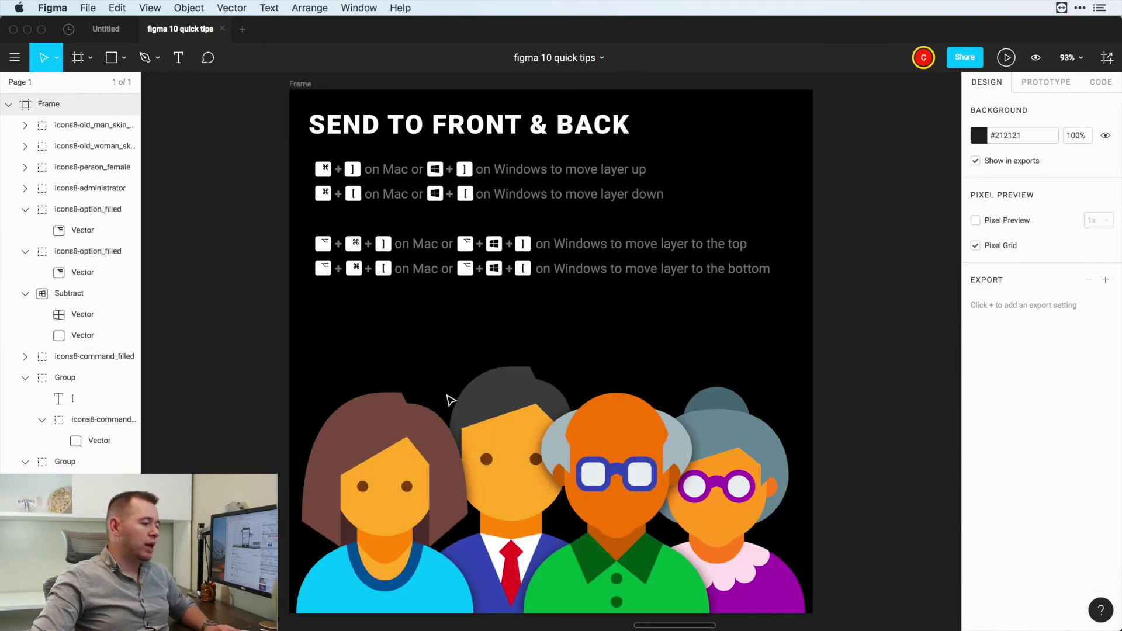
- Move the woman figure behind the man, then back to the top of the stack
left_click(413, 430)
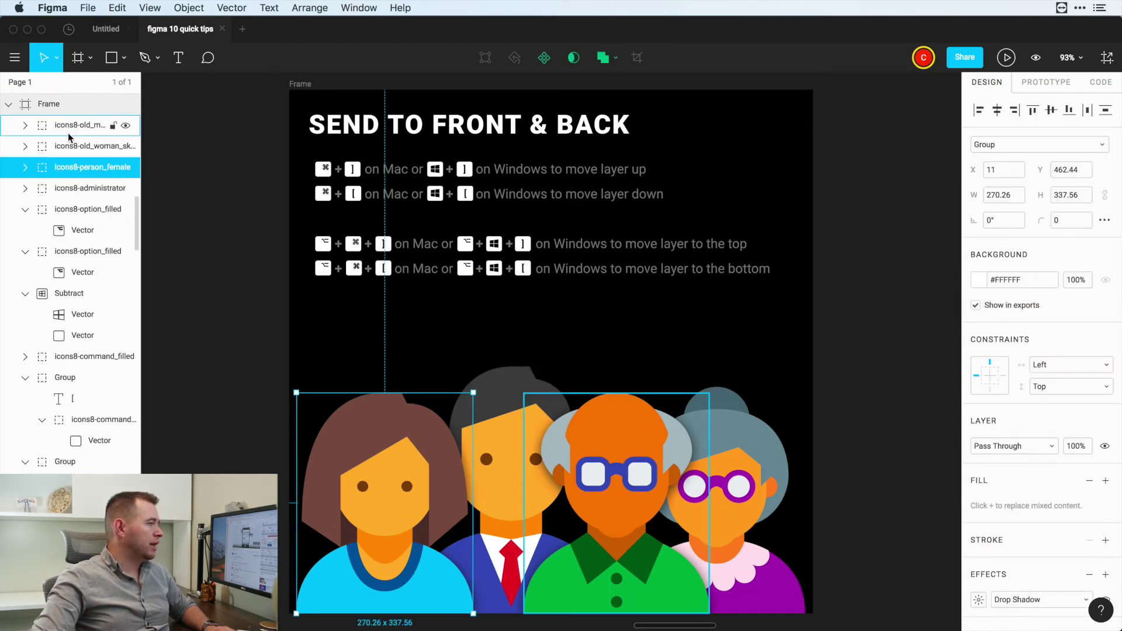
left_click_drag(70, 170, 68, 124)
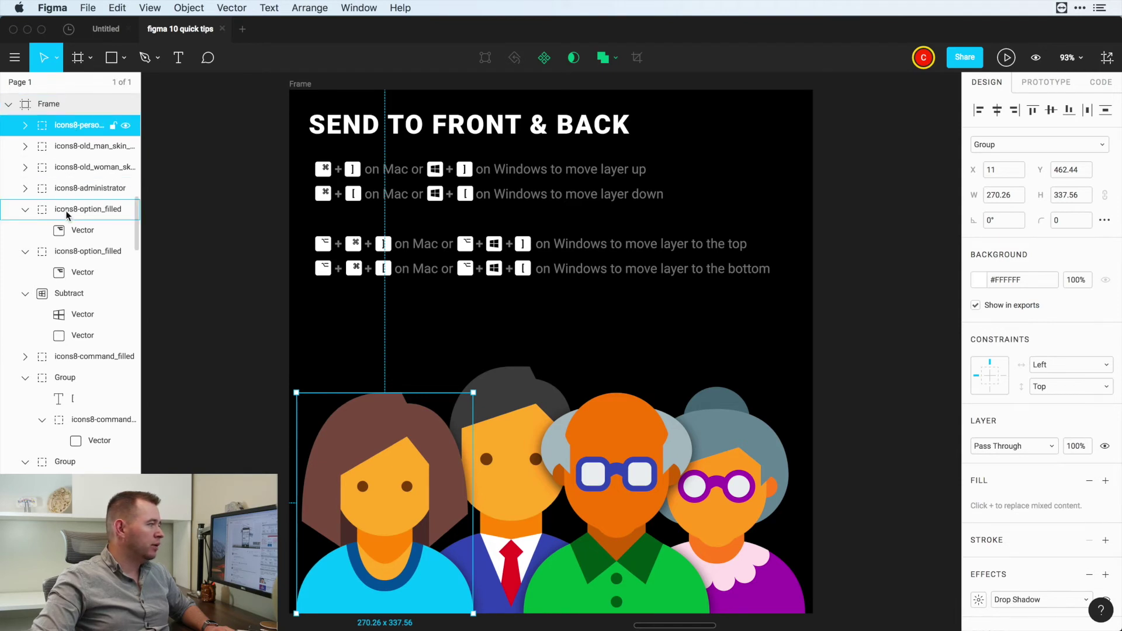
key("super+bracketleft")
key("super+bracketleft")
key("super+bracketleft")
key("super+bracketleft")
key("super+bracketright")
key("super+bracketright")
key("super+bracketright")
key("super+bracketright")
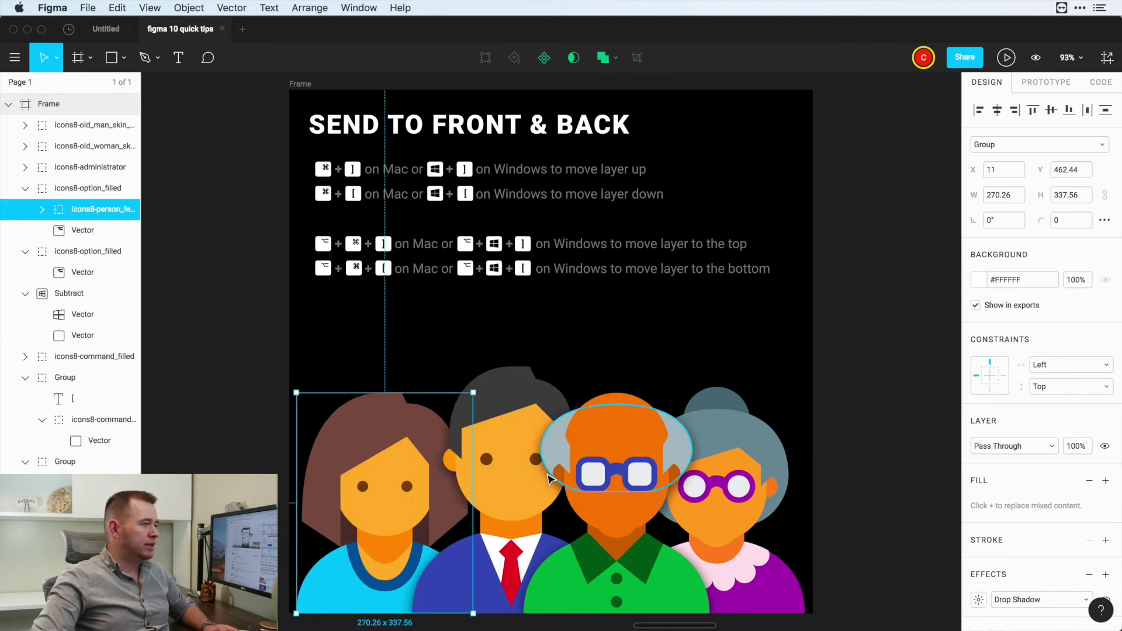
left_click(444, 361)
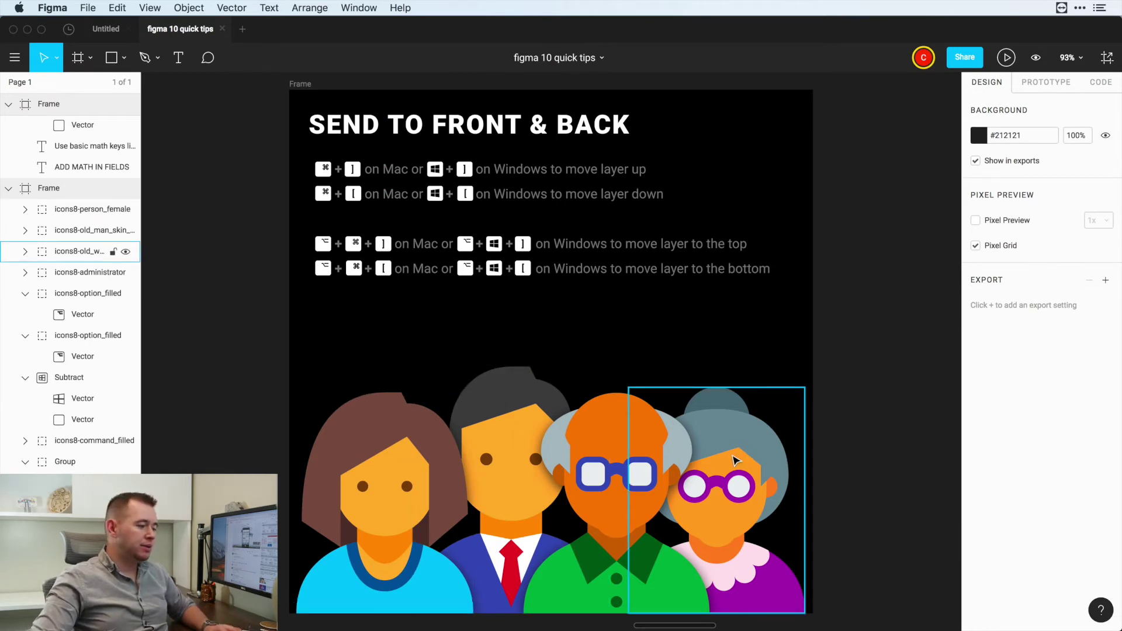
- Shift the man in the tie up and down layers, then to the very back and front
left_click(510, 403)
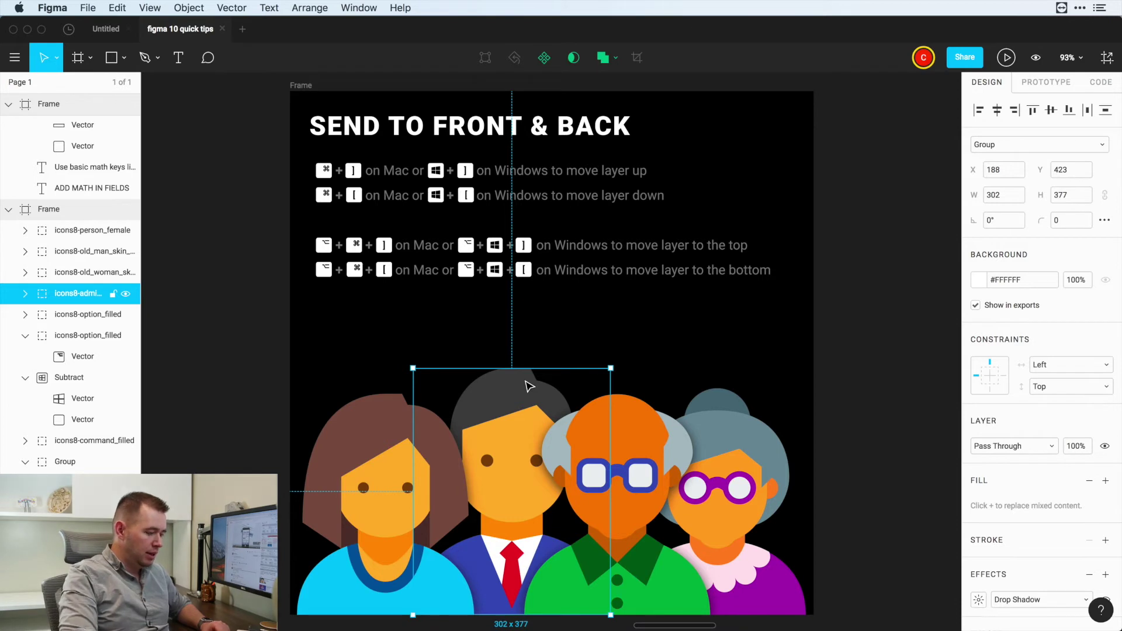
key("super+bracketright")
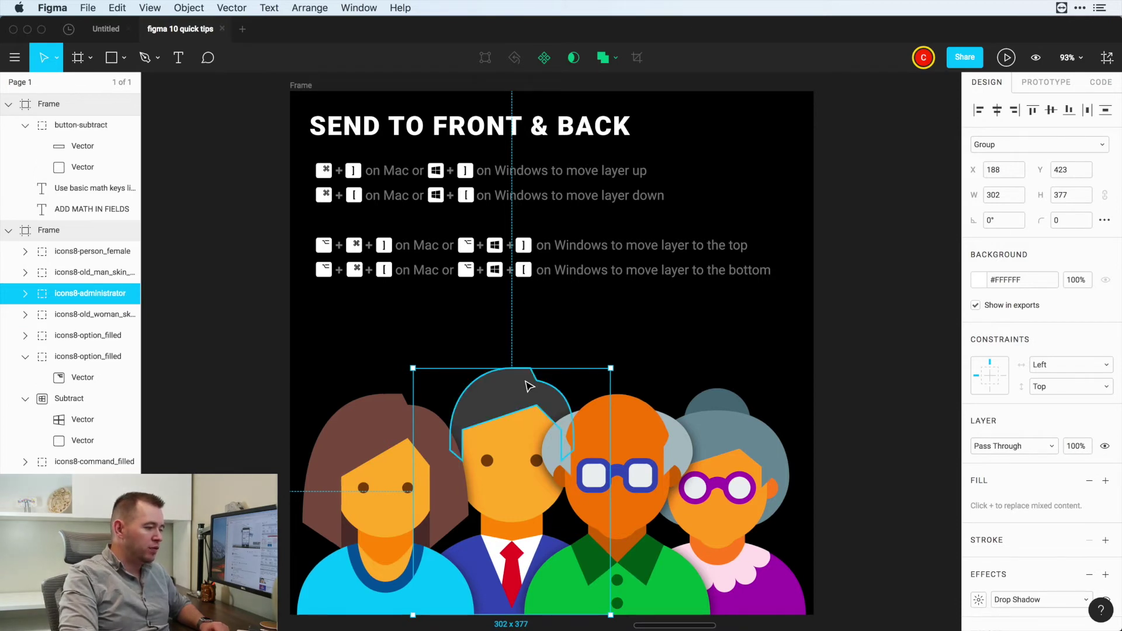
key("super+bracketright")
key("super+bracketright")
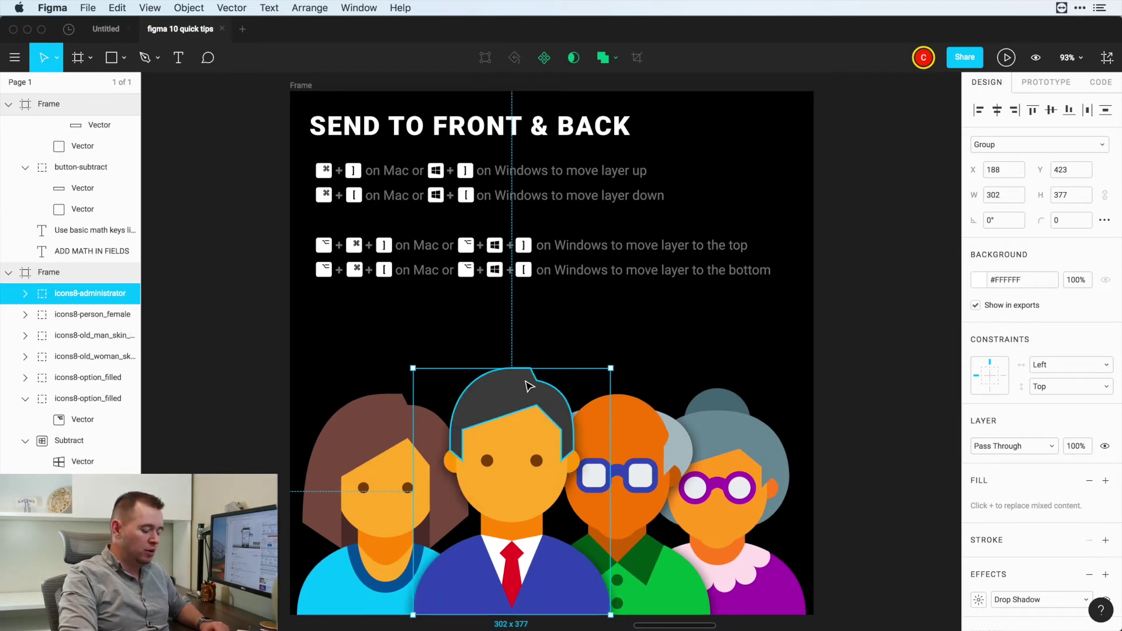
key("super+bracketleft")
key("super+bracketleft")
key("super+bracketright")
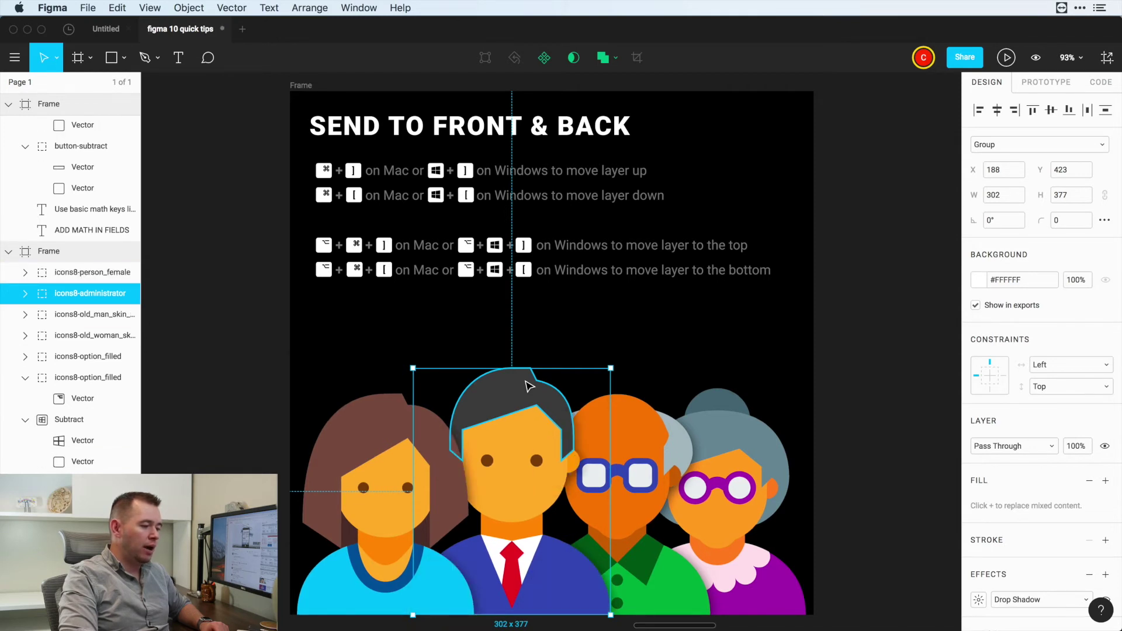
key("super+bracketright")
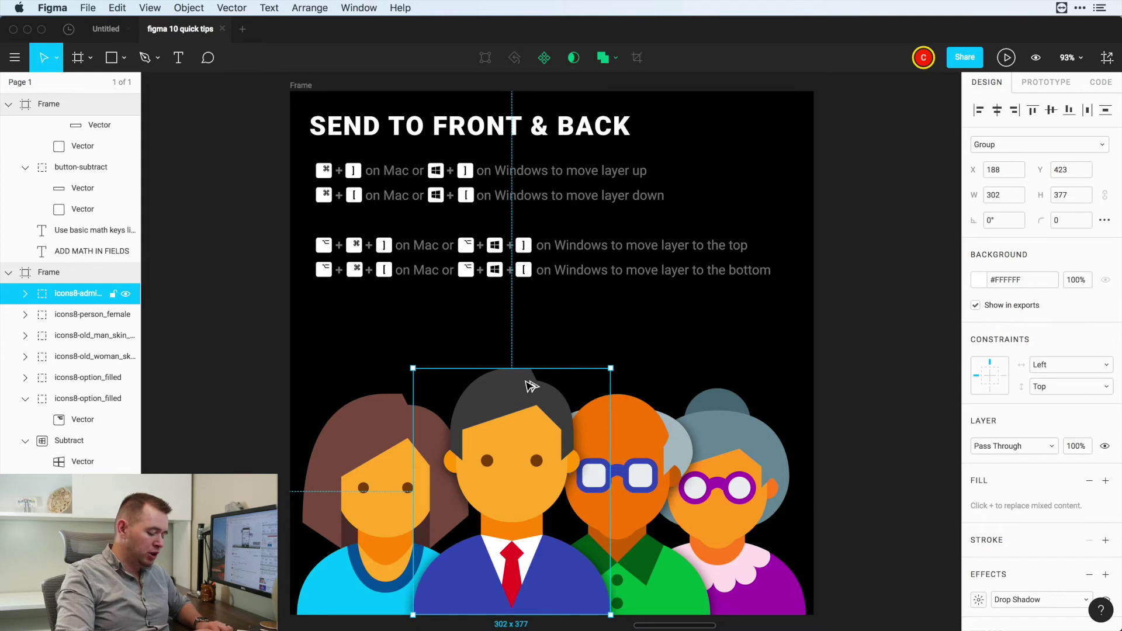
key("alt+super+bracketleft")
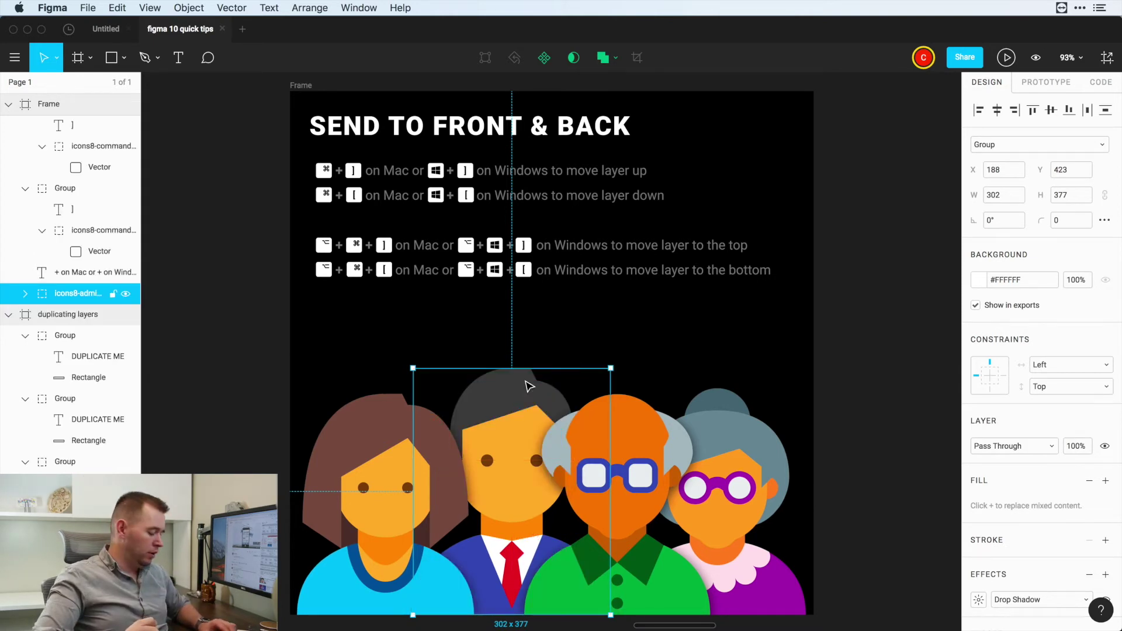
key("alt+super+bracketright")
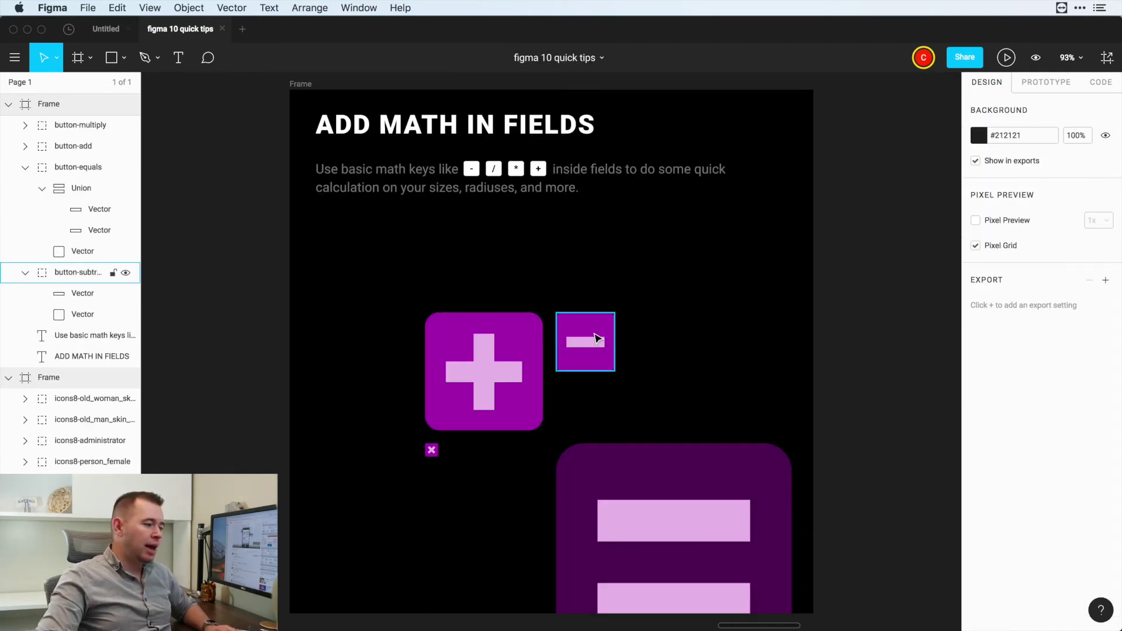
- Double the minus button's width and add 160 to the multiply icon, making it 180 by 180
left_click(579, 340)
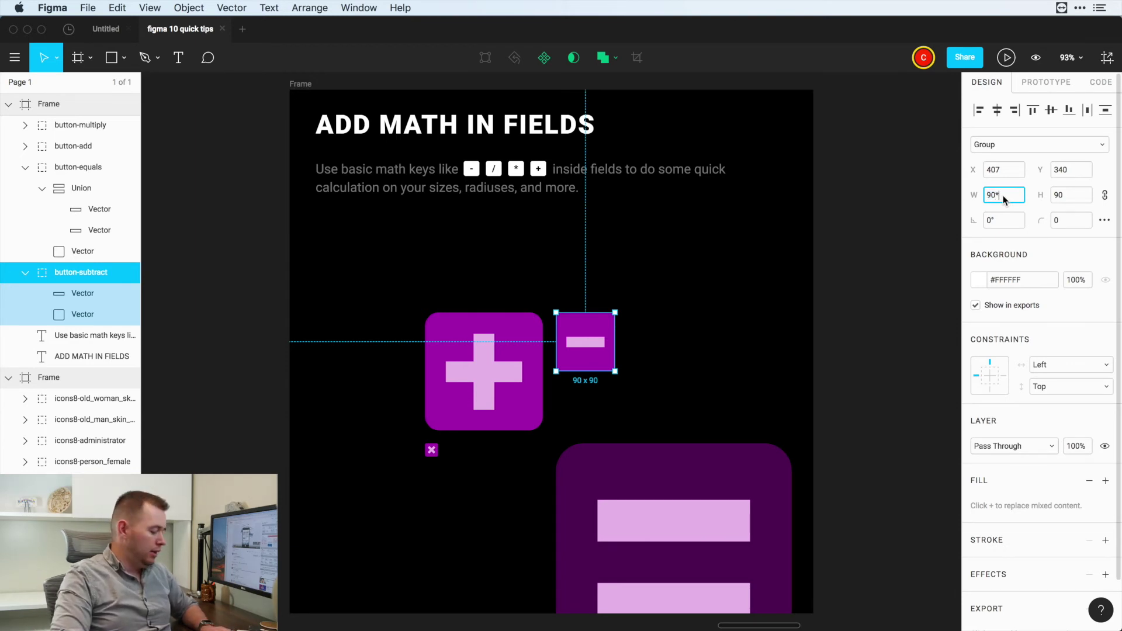
key("Return")
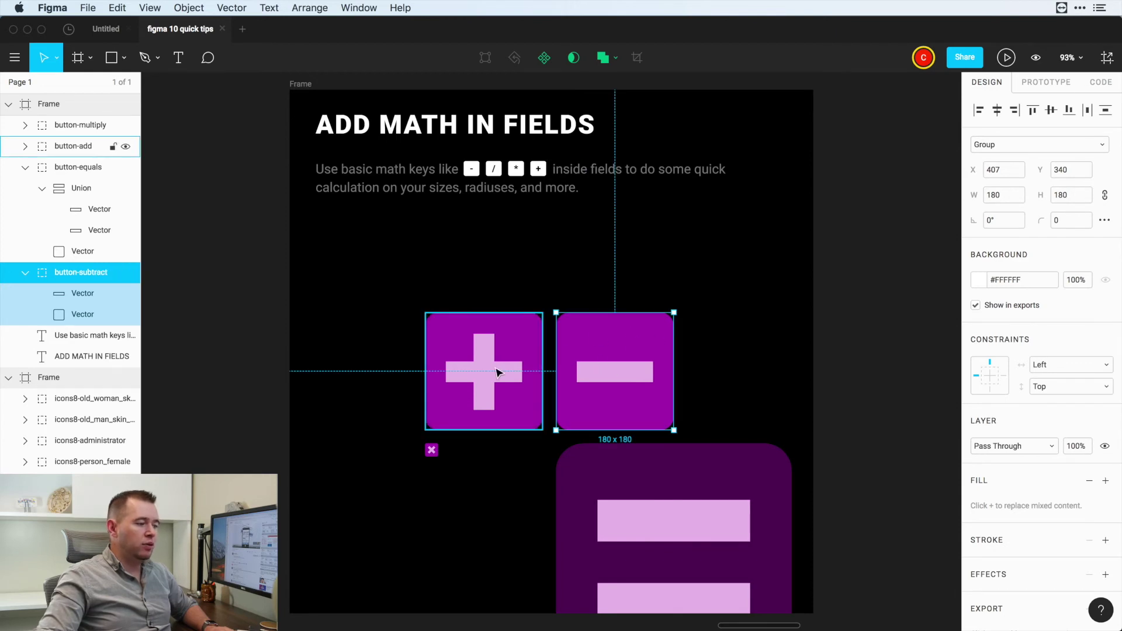
left_click(435, 456)
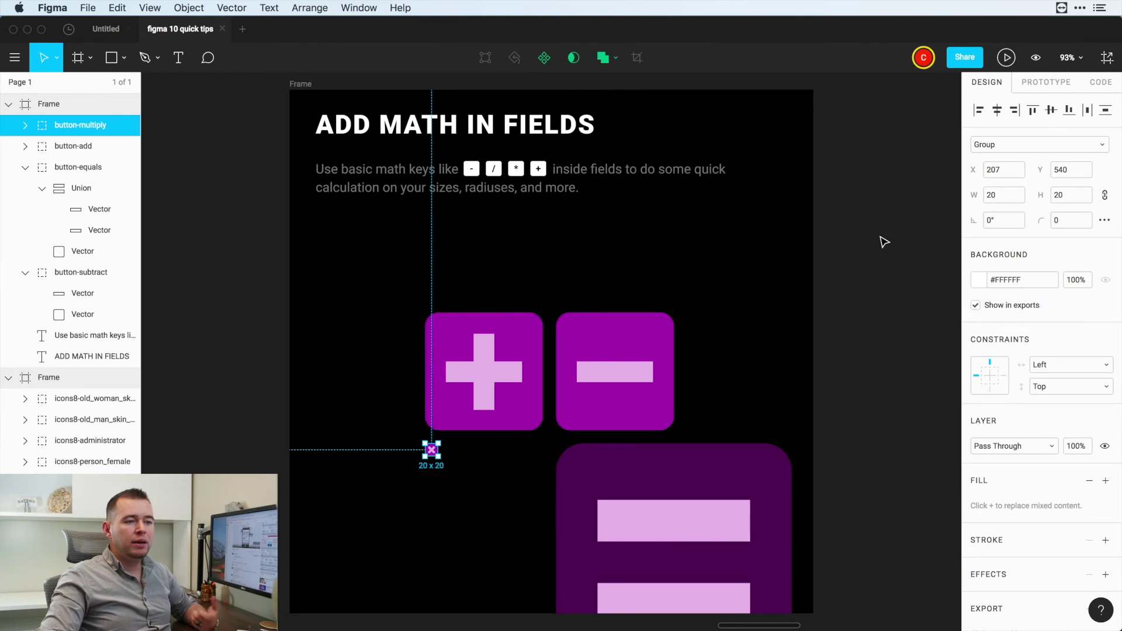
left_click(1008, 197)
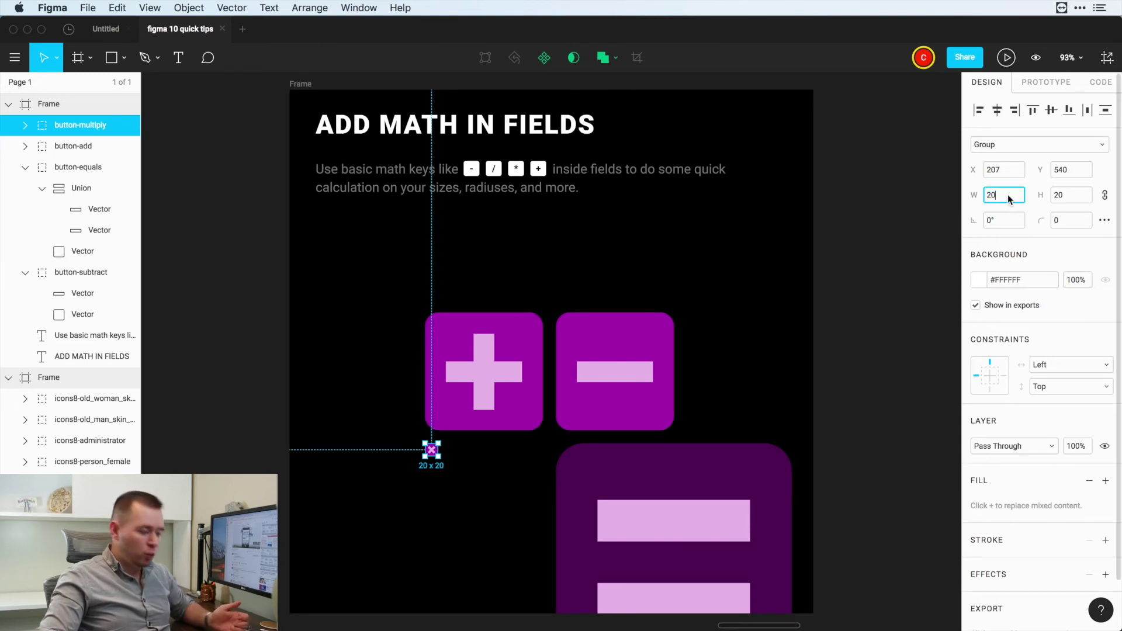
type("+160")
key("Return")
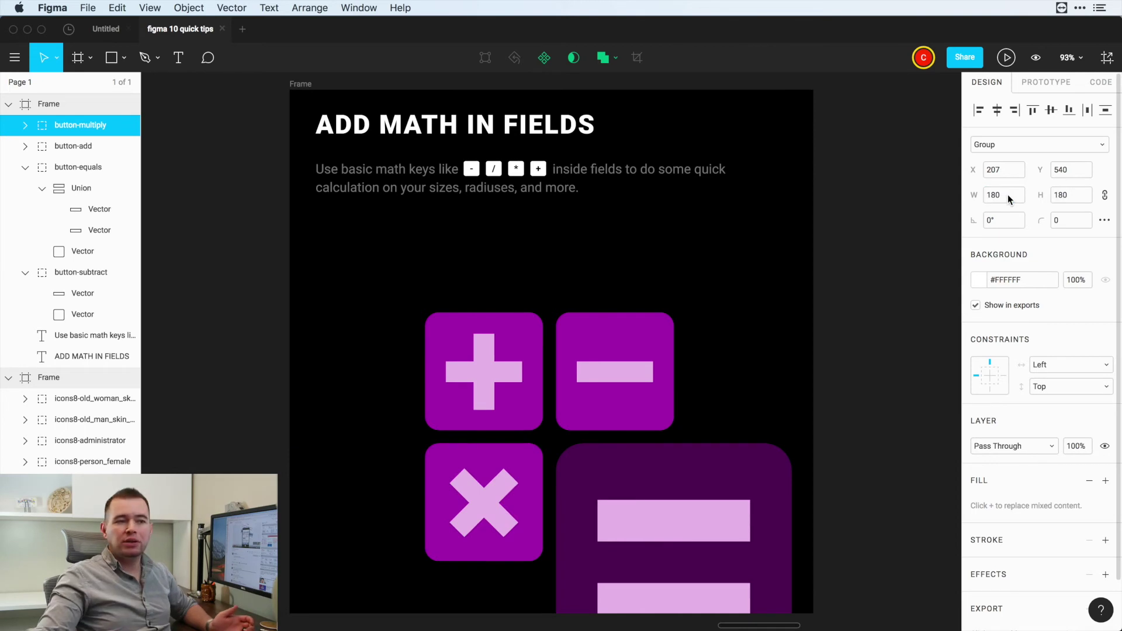
- Halve the equals button's width to 180 using 360/2 in the W field
left_click(646, 481)
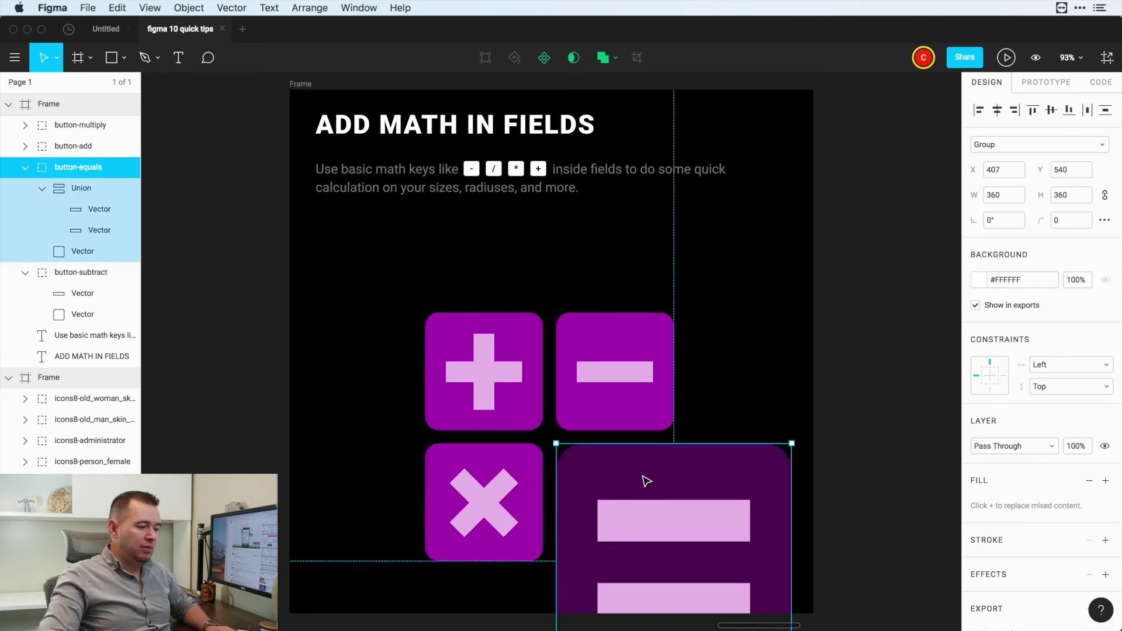
left_click(1008, 194)
left_click(1010, 198)
key("Return")
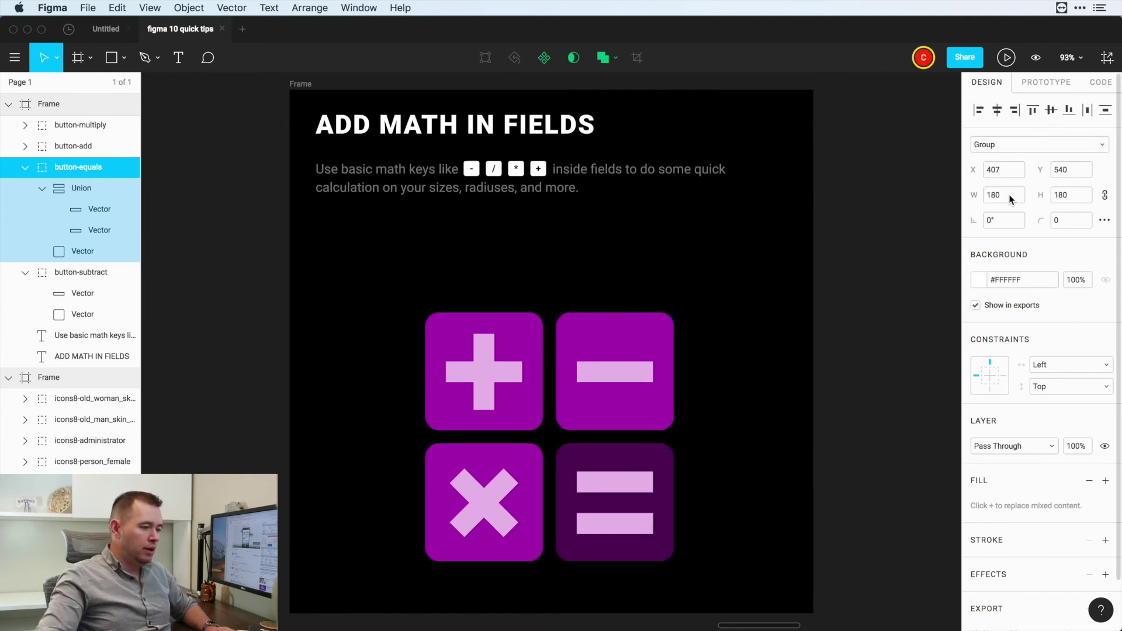
left_click(766, 400)
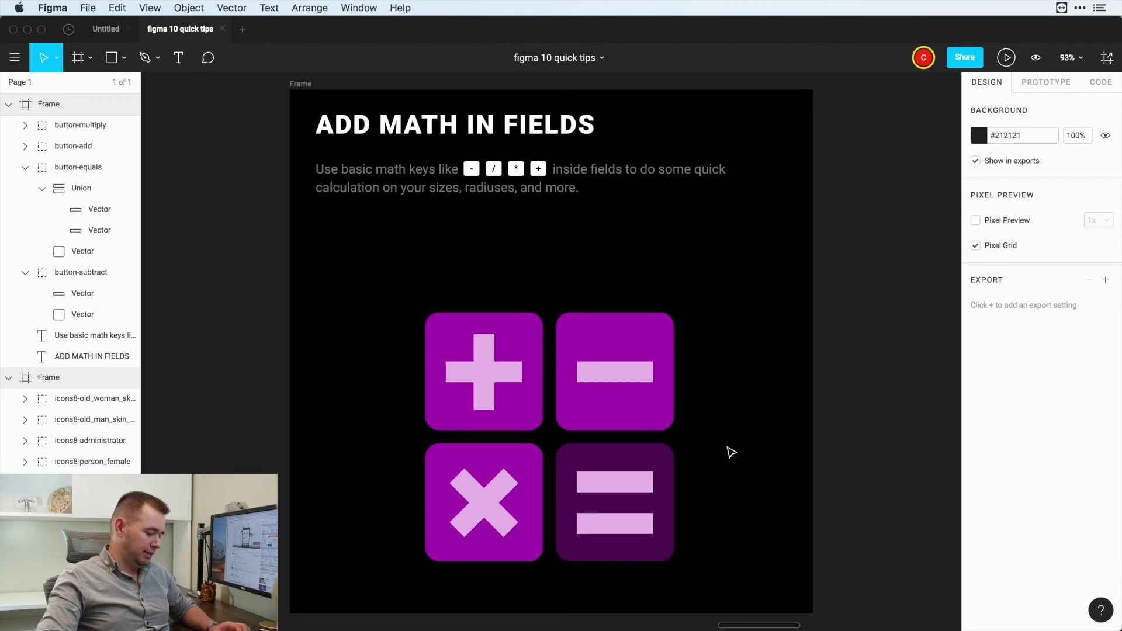
- Set the equals button background's opacity to 100% by entering 50%*2
left_click(575, 463)
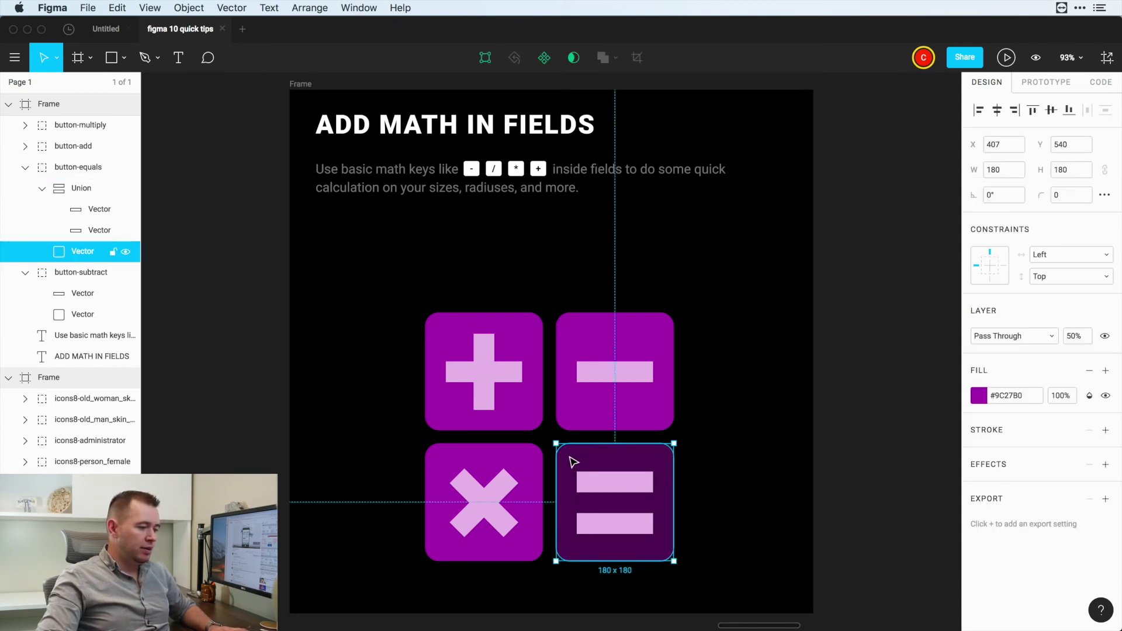
left_click(1082, 341)
left_click(1084, 339)
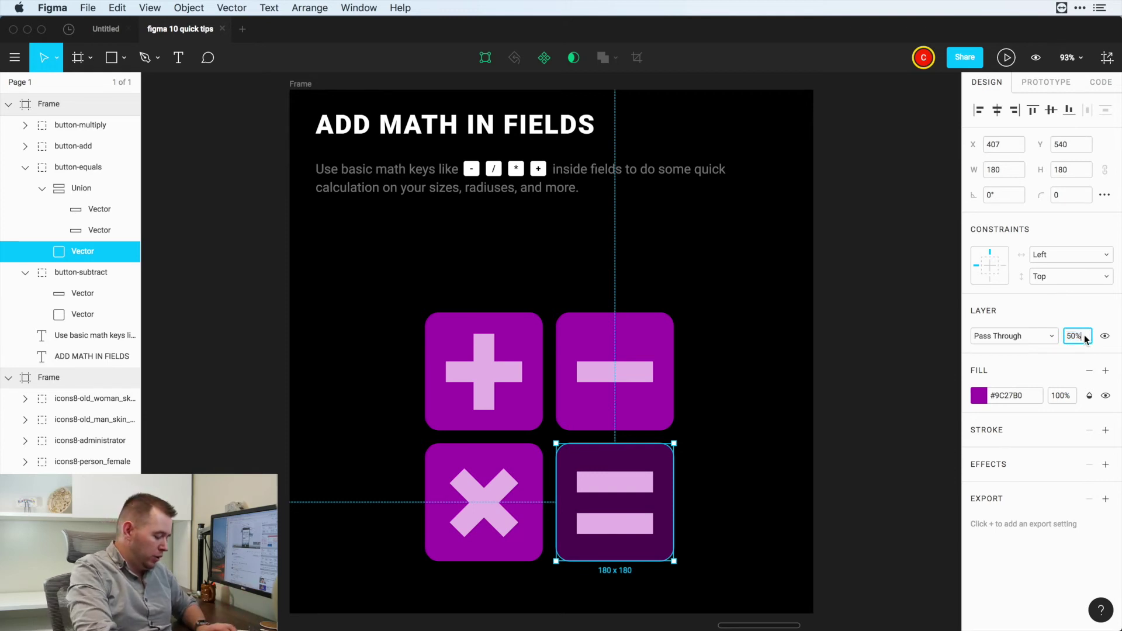
key("Return")
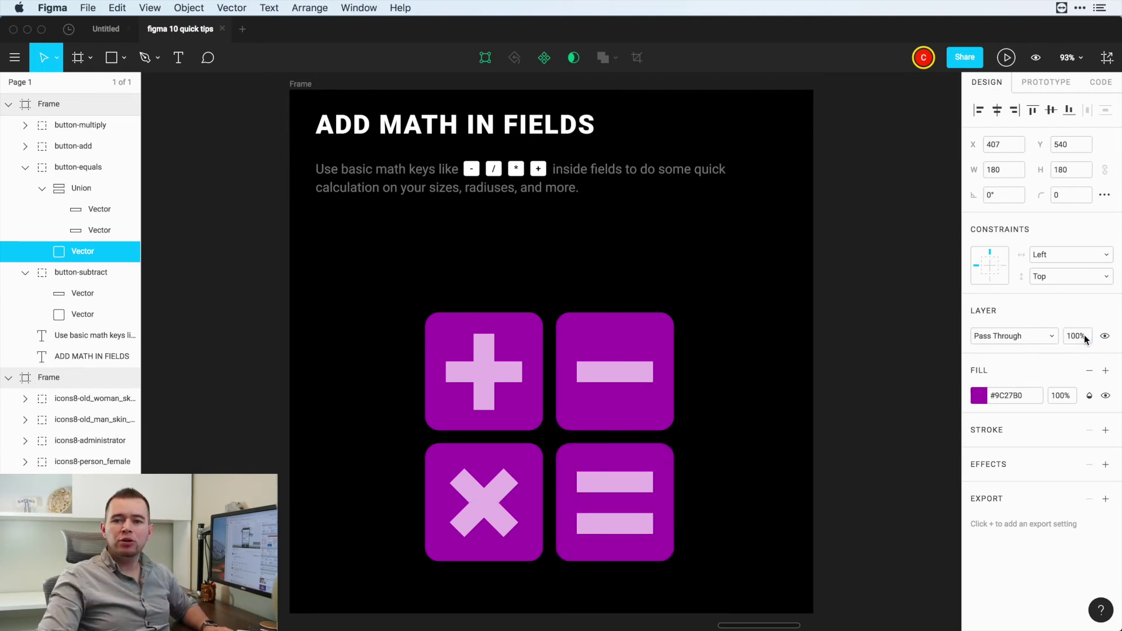
left_click(709, 461)
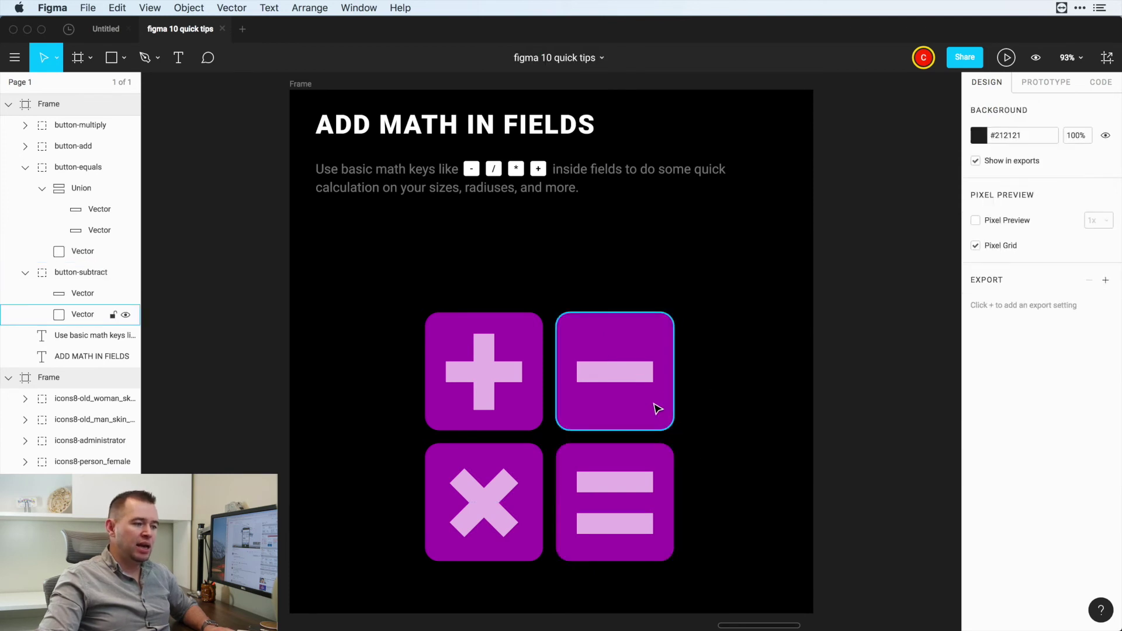
- Give the minus bar a 15 corner radius by entering 5*3
left_click(656, 408)
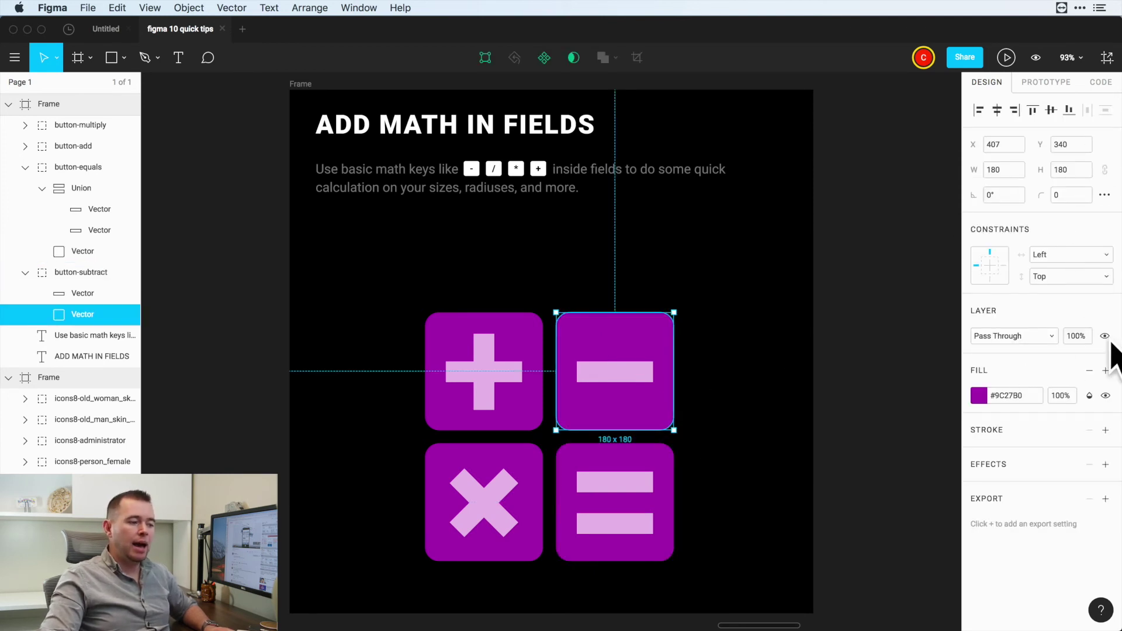
left_click(608, 380)
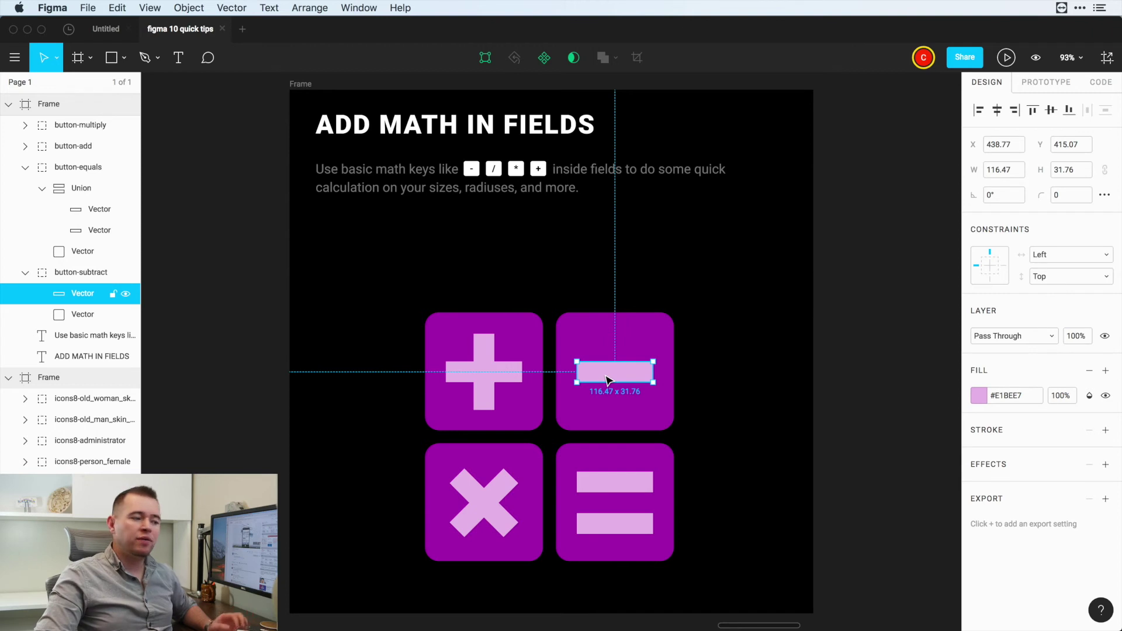
left_click(1066, 196)
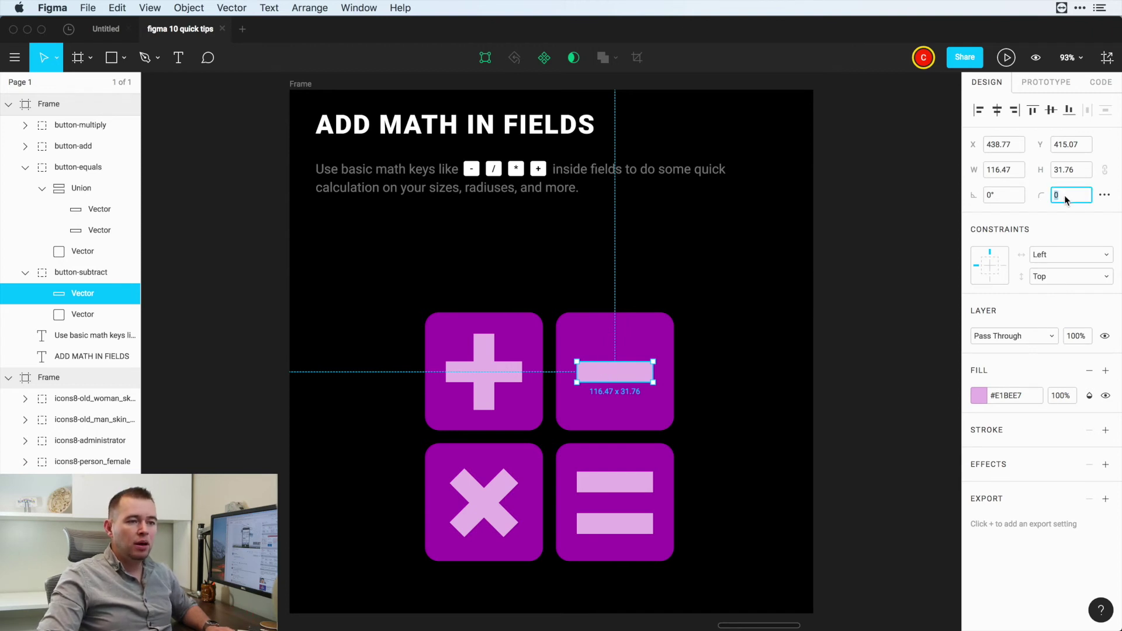
type("5*3")
key("Return")
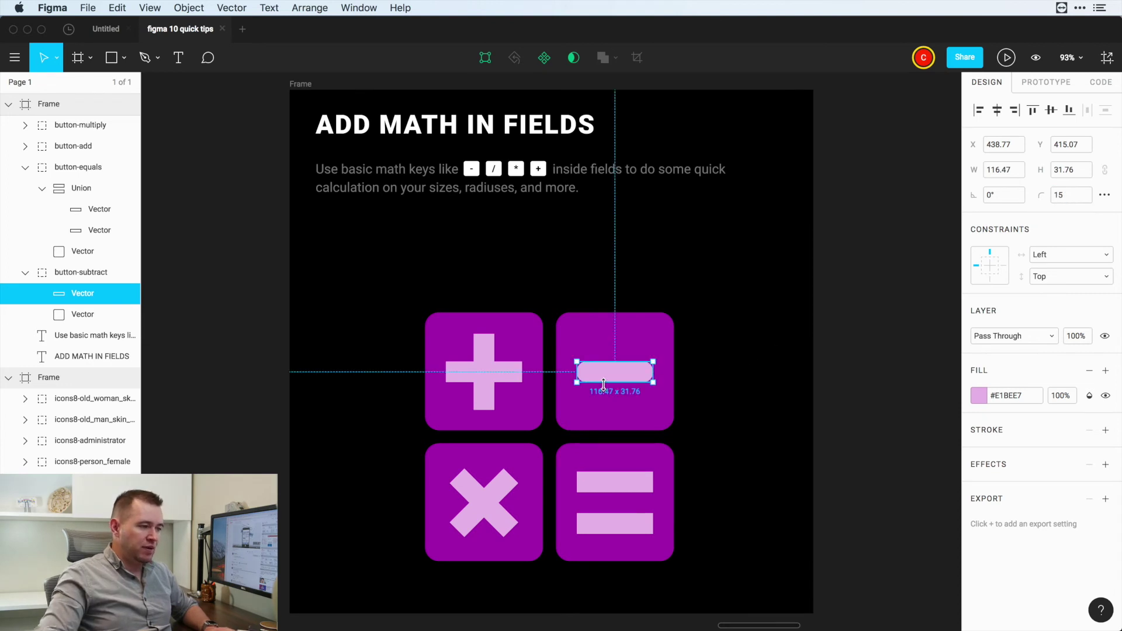
left_click(712, 378)
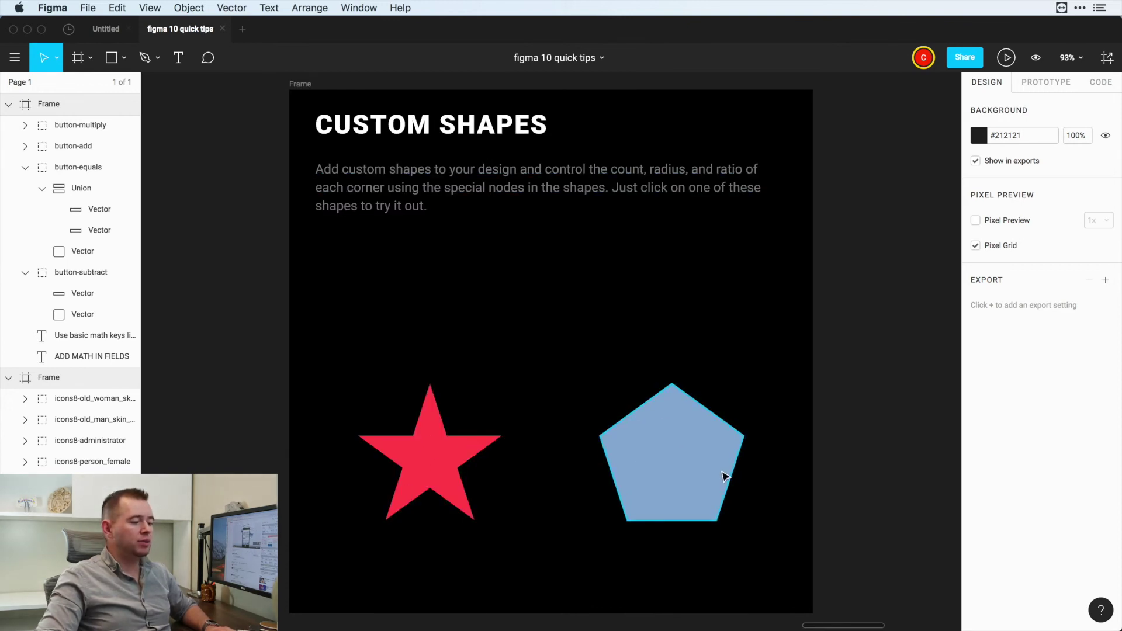
- Draw a 235 by 235 polygon above the blue pentagon, round its corners and raise it to five sides
left_click(124, 58)
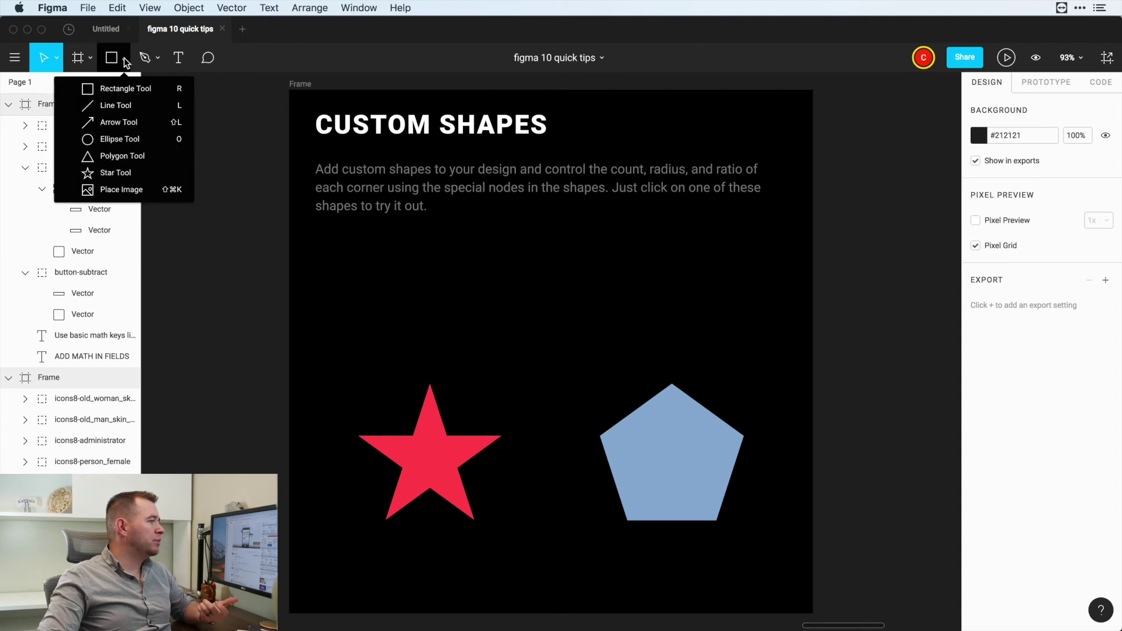
left_click(113, 162)
left_click_drag(603, 234, 751, 383)
left_click_drag(602, 384, 598, 388)
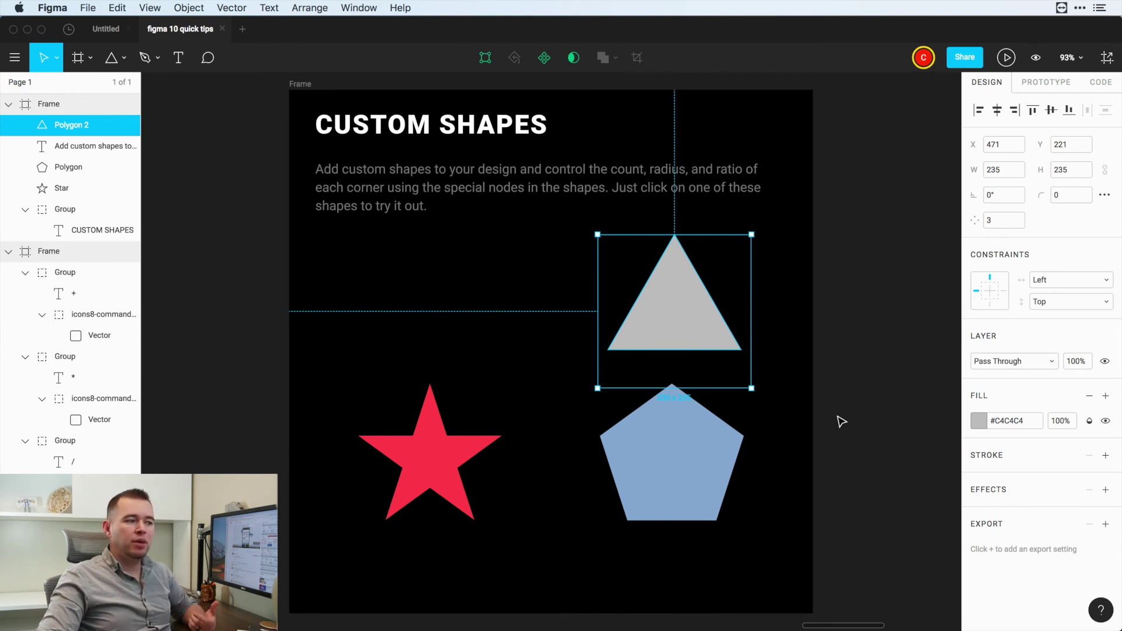
left_click_drag(676, 250, 675, 264)
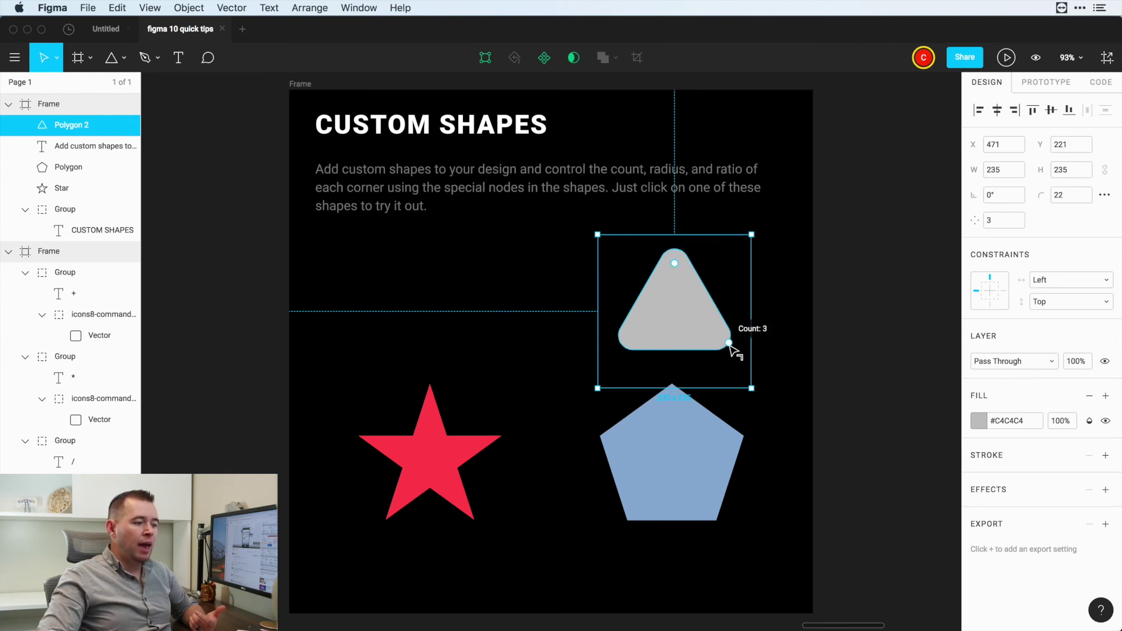
left_click_drag(731, 345, 731, 296)
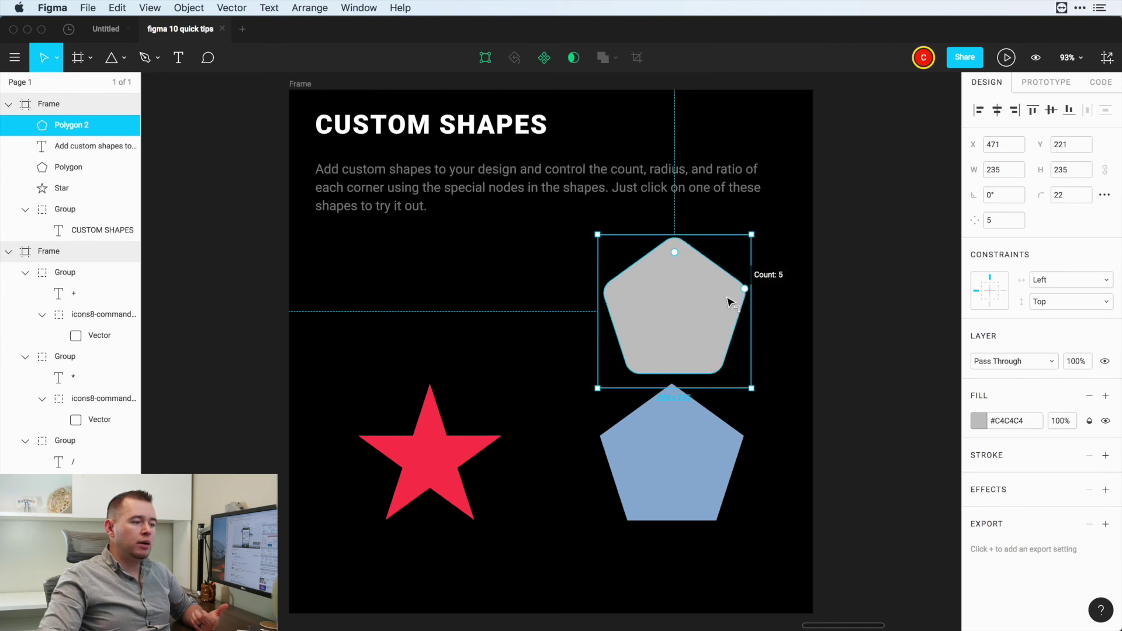
left_click(518, 396)
left_click(124, 58)
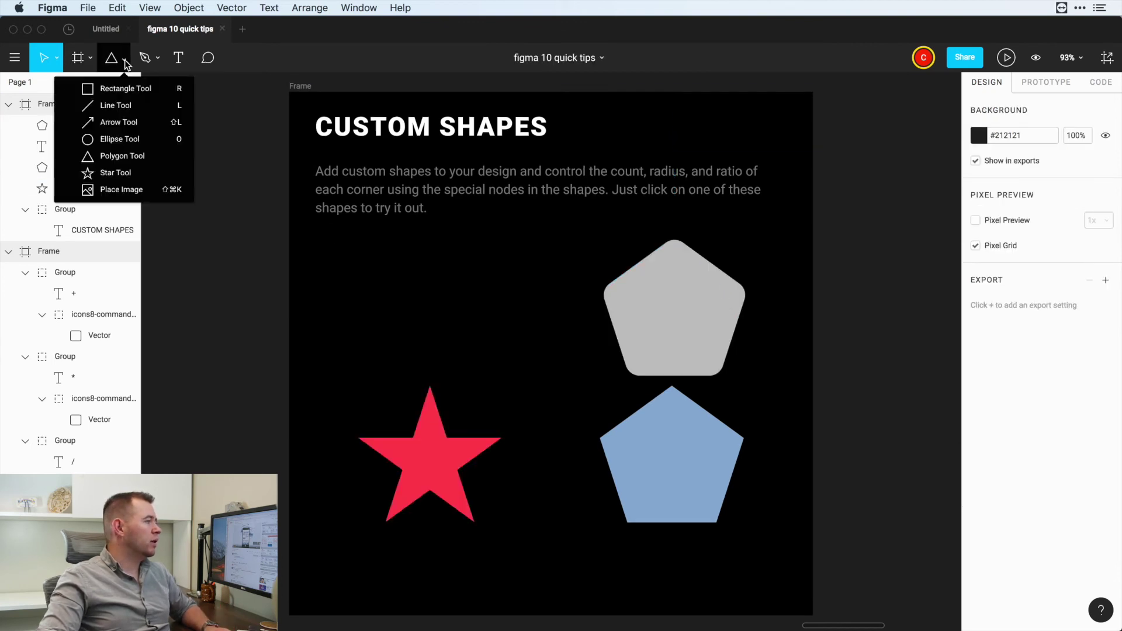
- Draw a new star above the red star, round its points and set it to 3 points
left_click(115, 173)
left_click_drag(378, 249, 517, 416)
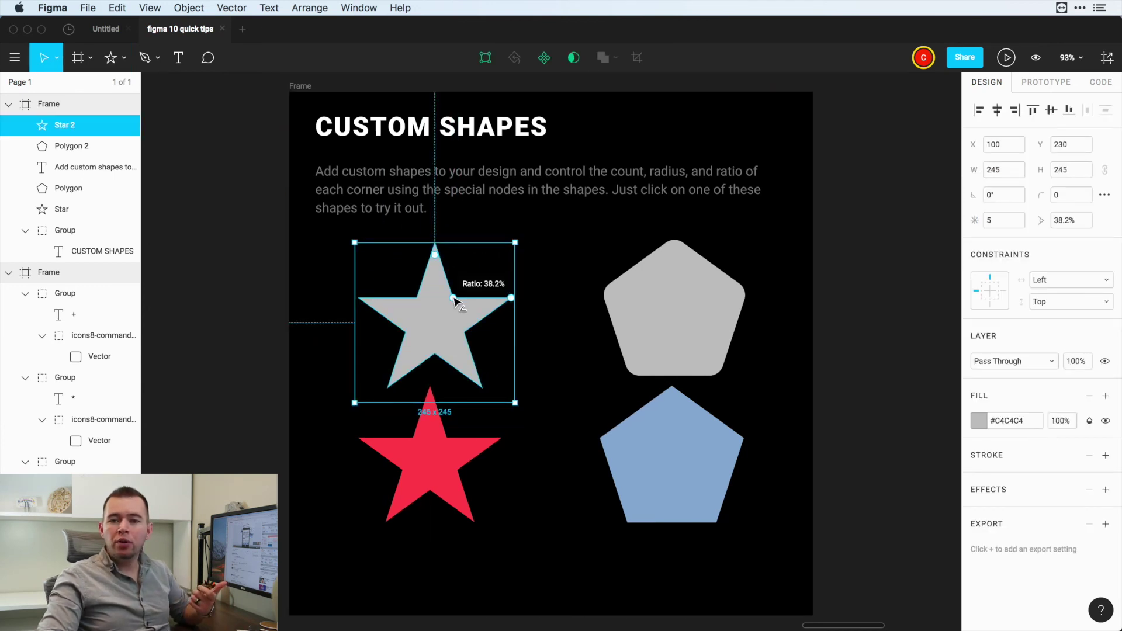
left_click_drag(435, 255, 435, 271)
mouse_move(496, 305)
left_mouse_down()
mouse_move(464, 271)
mouse_move(432, 269)
mouse_move(481, 296)
mouse_move(463, 287)
mouse_move(476, 325)
mouse_move(465, 292)
mouse_move(476, 277)
mouse_move(461, 299)
mouse_move(472, 281)
left_mouse_up()
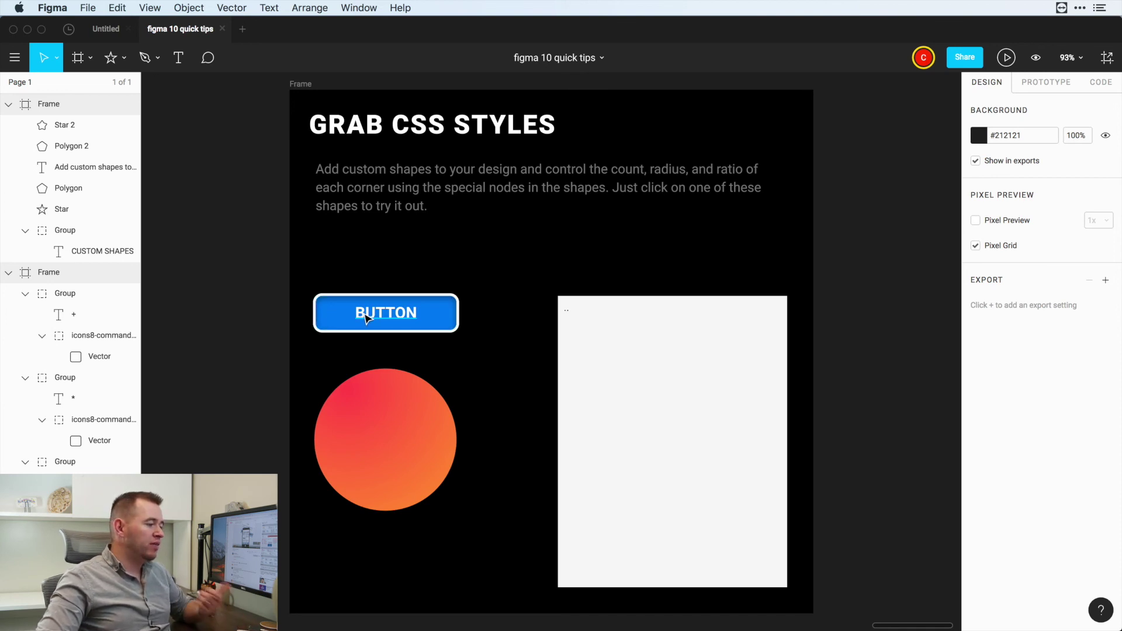
- Copy the blue button's CSS from the Code tab and paste it over the white box's placeholder text
left_click(334, 319)
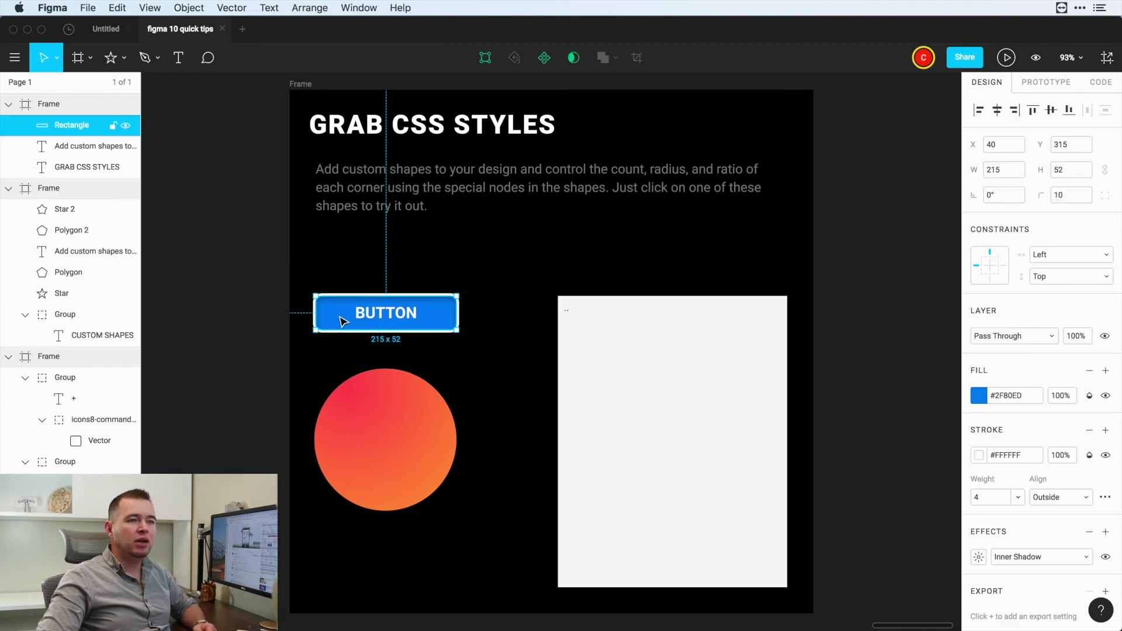
left_click(1104, 84)
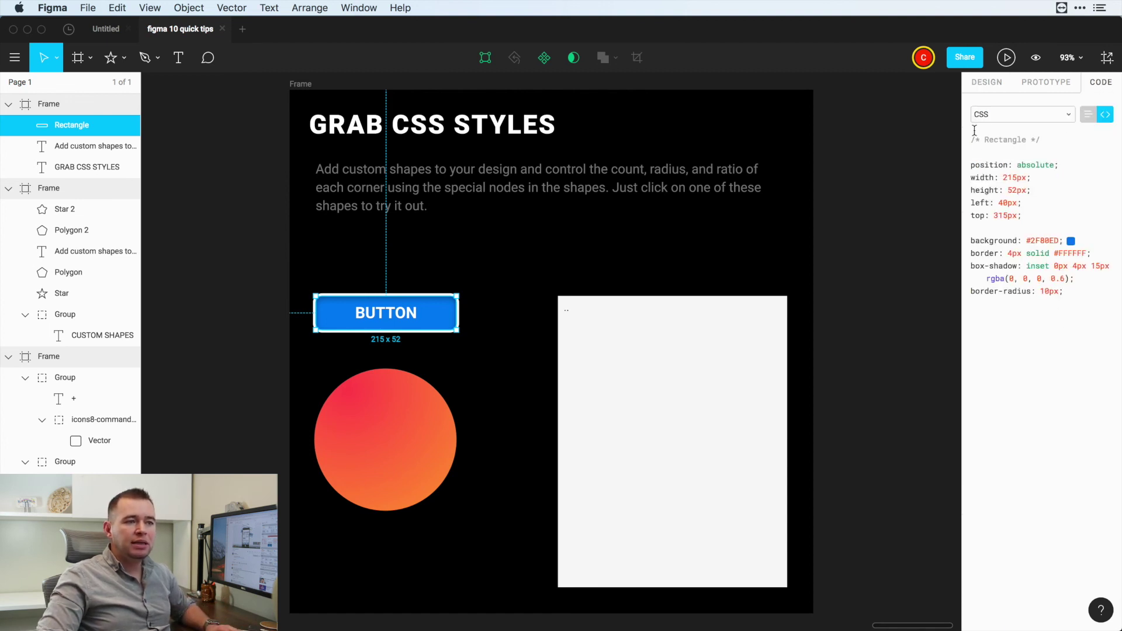
left_click_drag(1070, 295, 968, 144)
key("super+c")
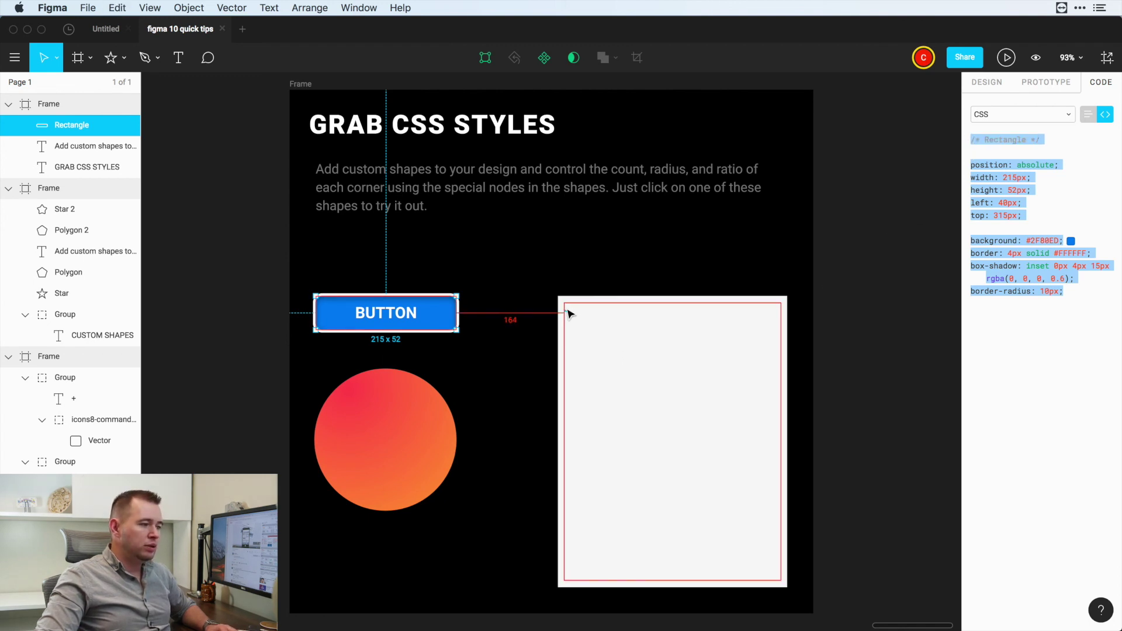
left_click(570, 317)
double_click(576, 321)
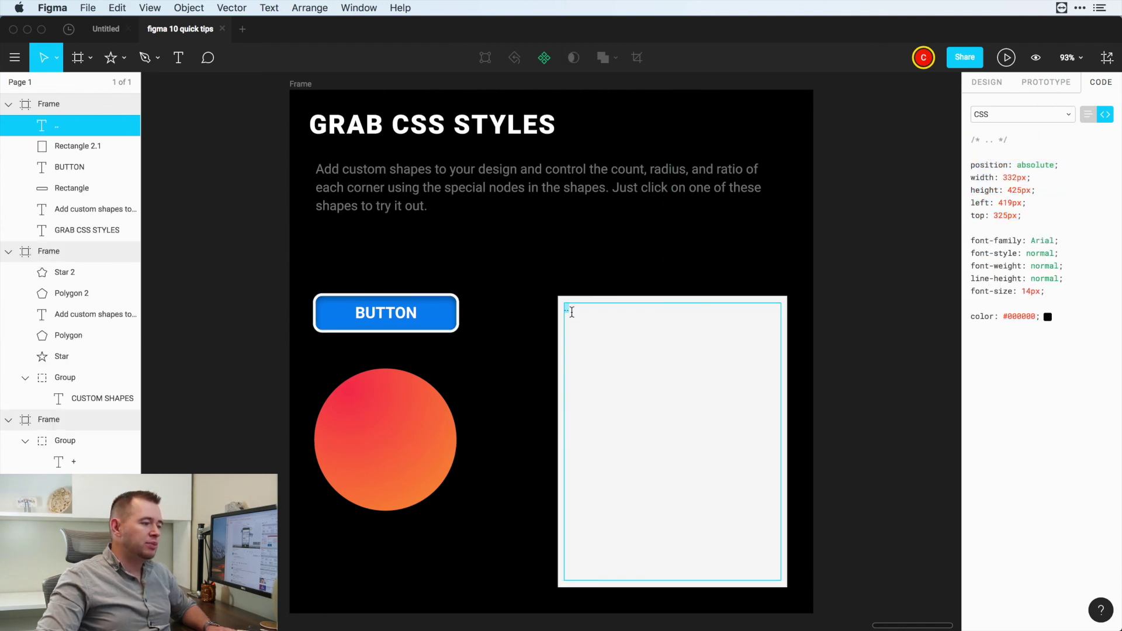
key("super+v")
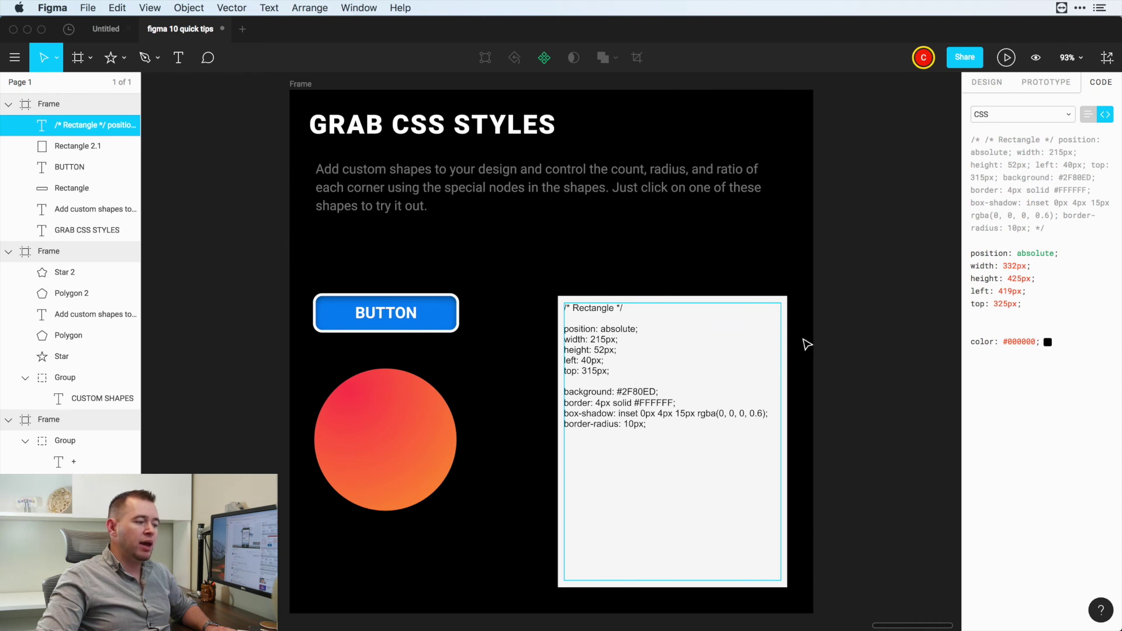
key("Escape")
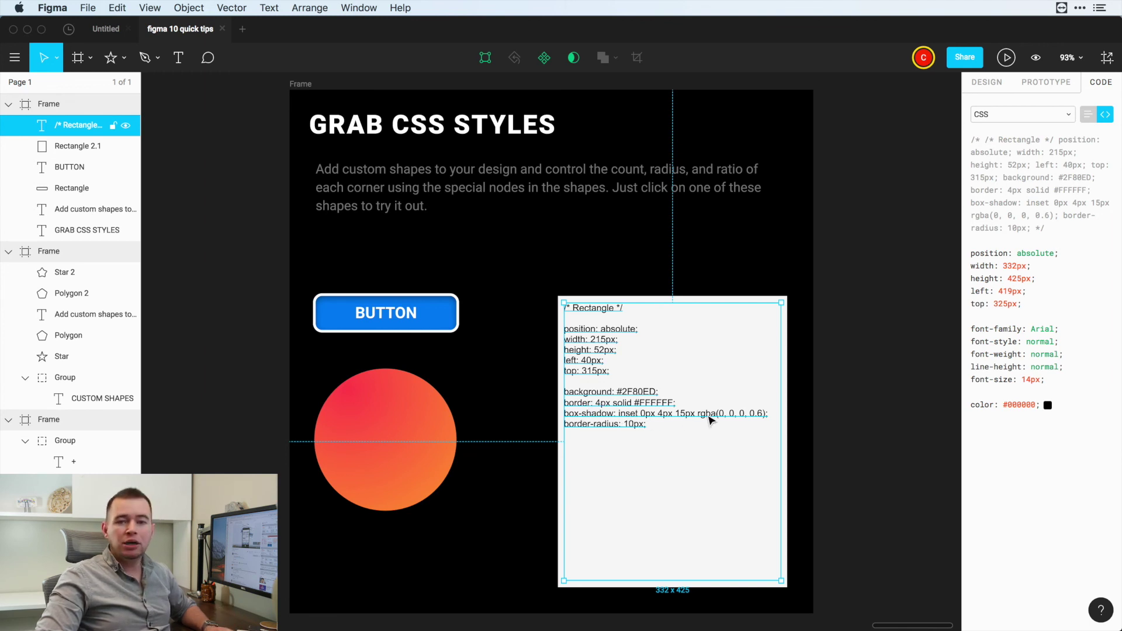
mouse_move(446, 316)
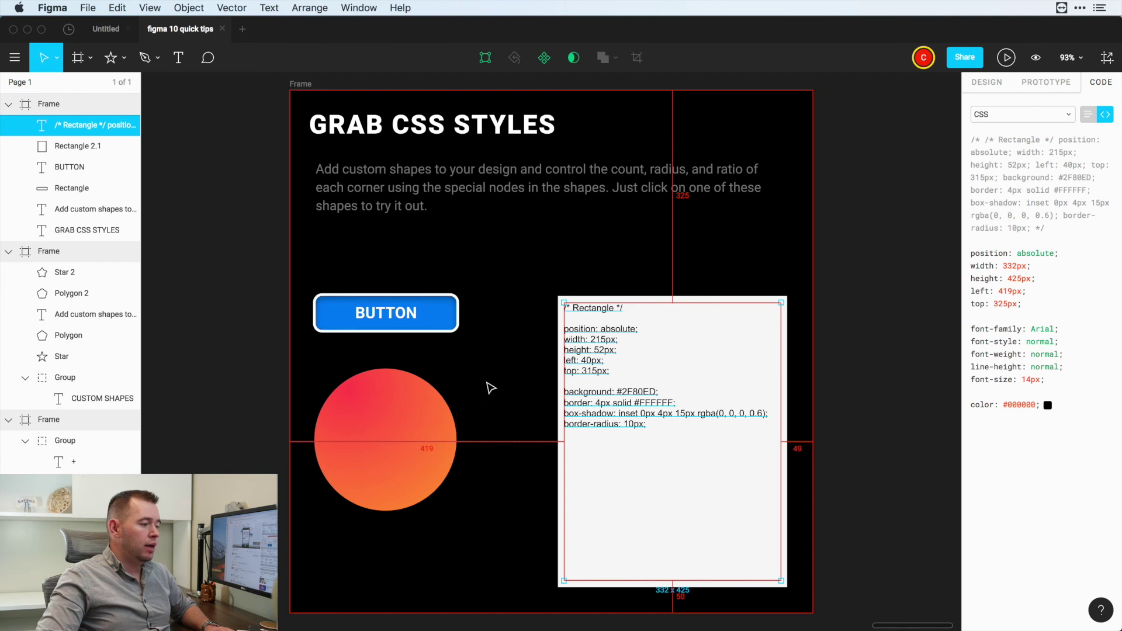
left_click(399, 415)
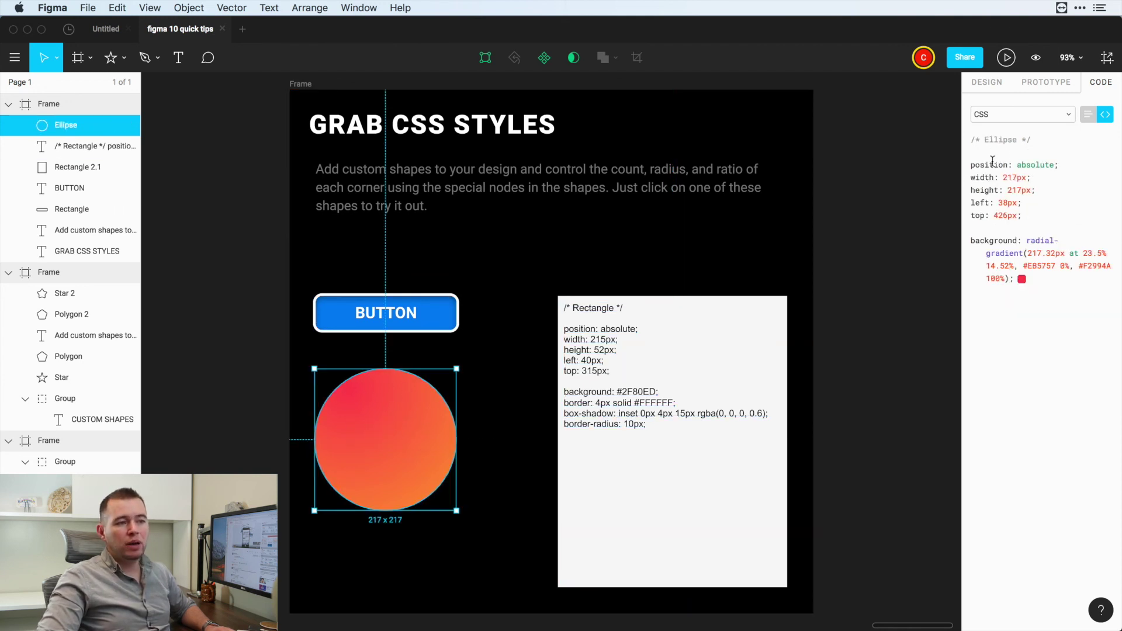
- Paste the gradient circle's CSS on new lines below the button CSS in the text box
left_click_drag(1037, 281, 968, 138)
key("super+c")
double_click(657, 426)
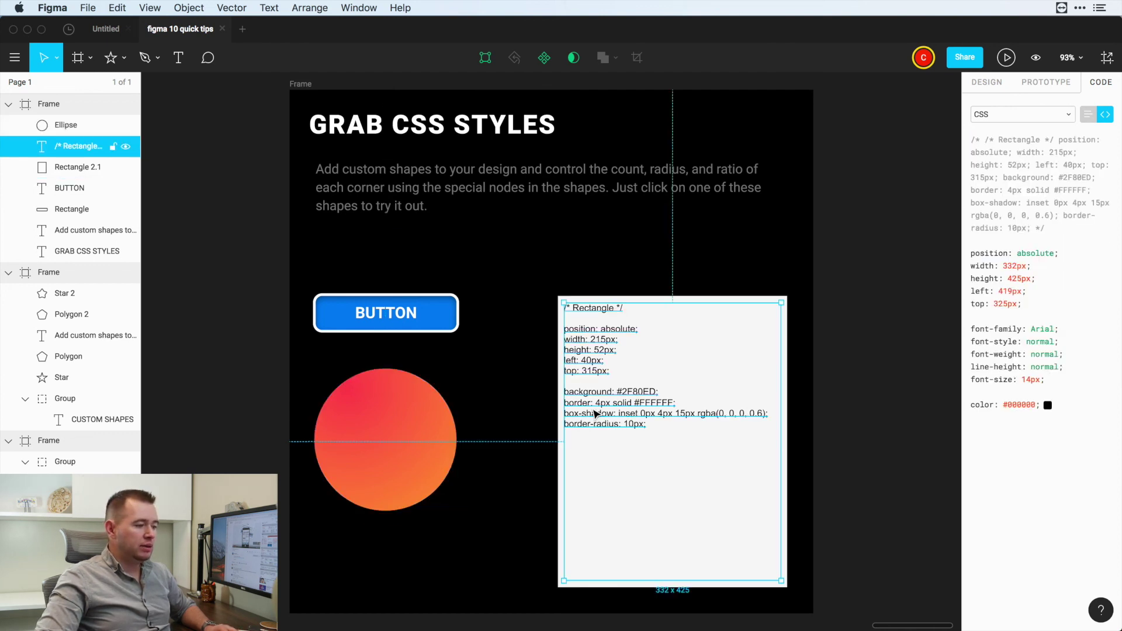
left_click(657, 427)
key("Return")
key("Return")
key("super+v")
key("Escape")
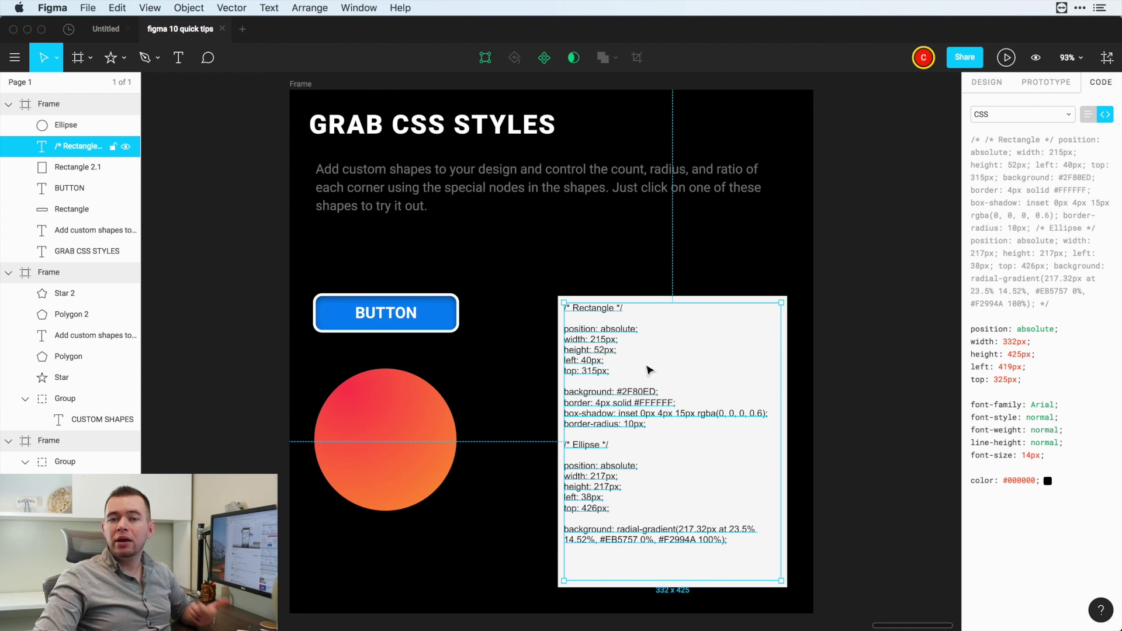
left_click(997, 115)
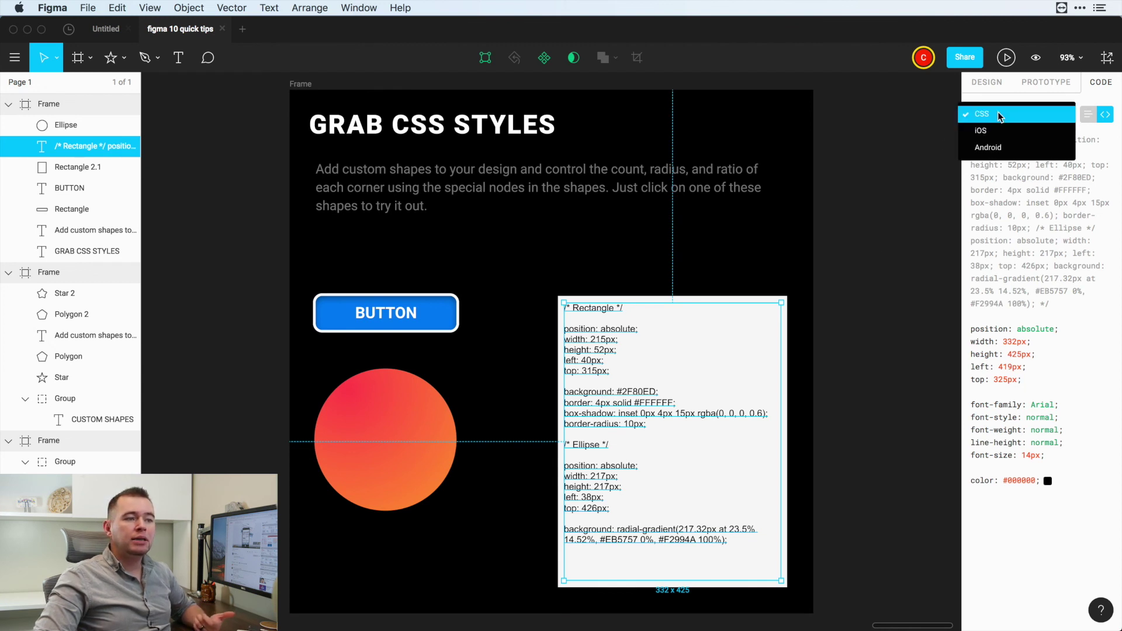
- Switch the text box's generated code from CSS to Android XML
left_click(989, 149)
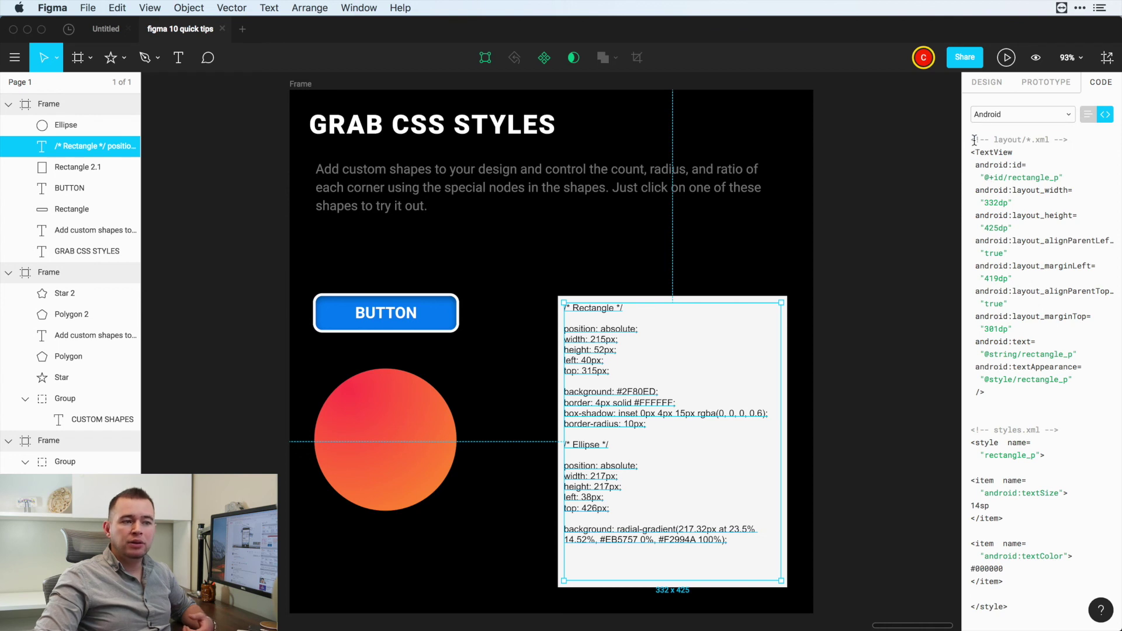
left_click_drag(972, 139, 977, 397)
left_click(1043, 401)
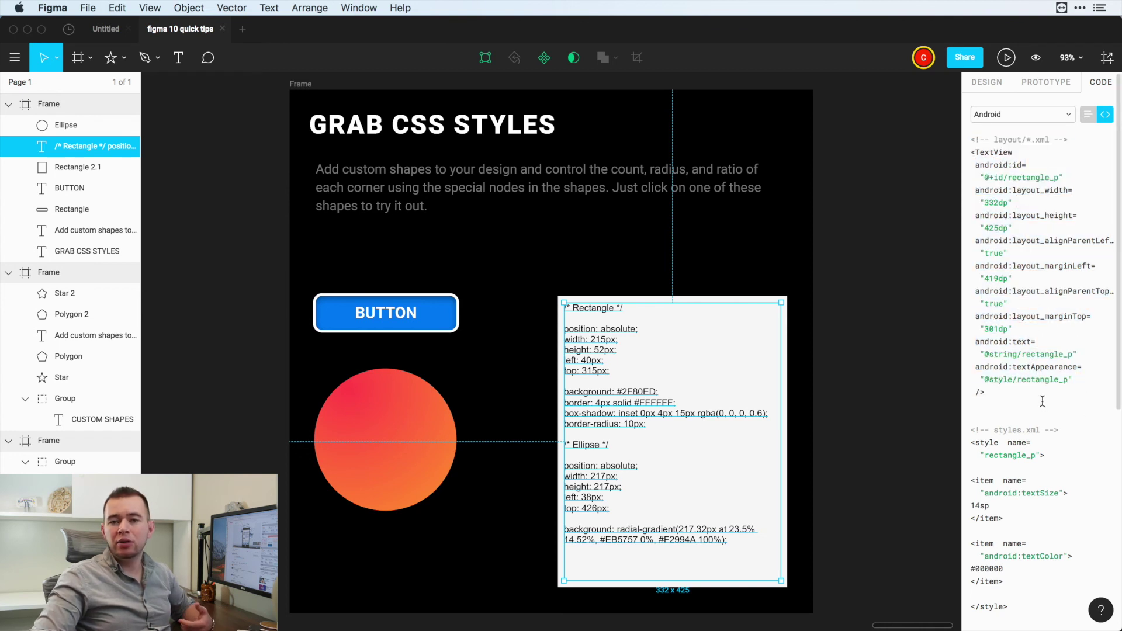